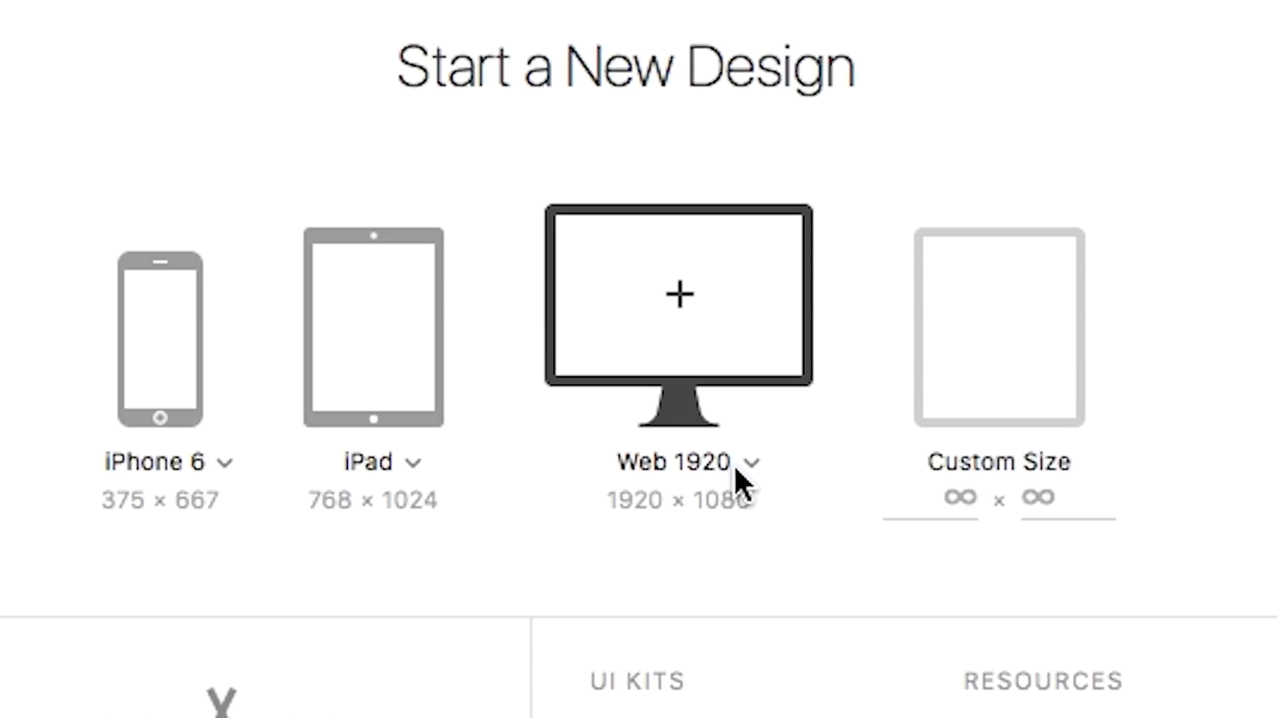
- Show the Web 1920 preset list with its Surface Pro and Web sizes
click(740, 484)
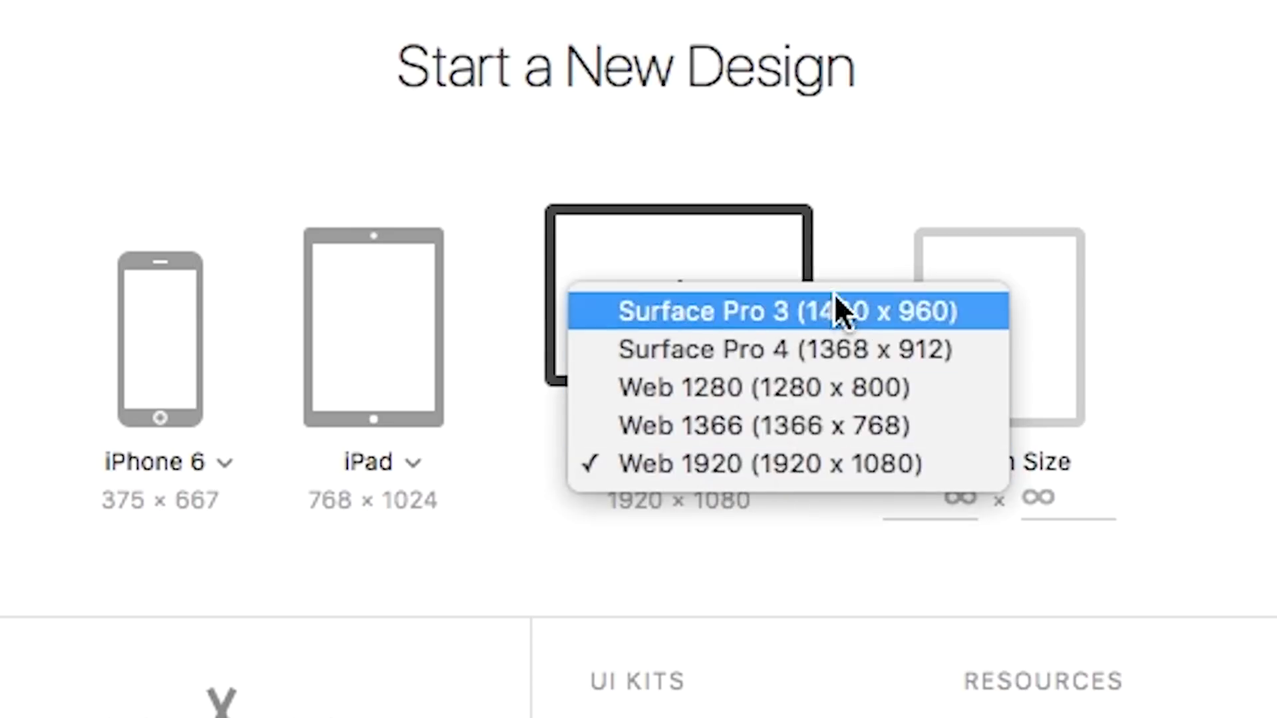
- Browse the iPhone, iPad and Web size presets, then create an iPhone 6 design
click(813, 537)
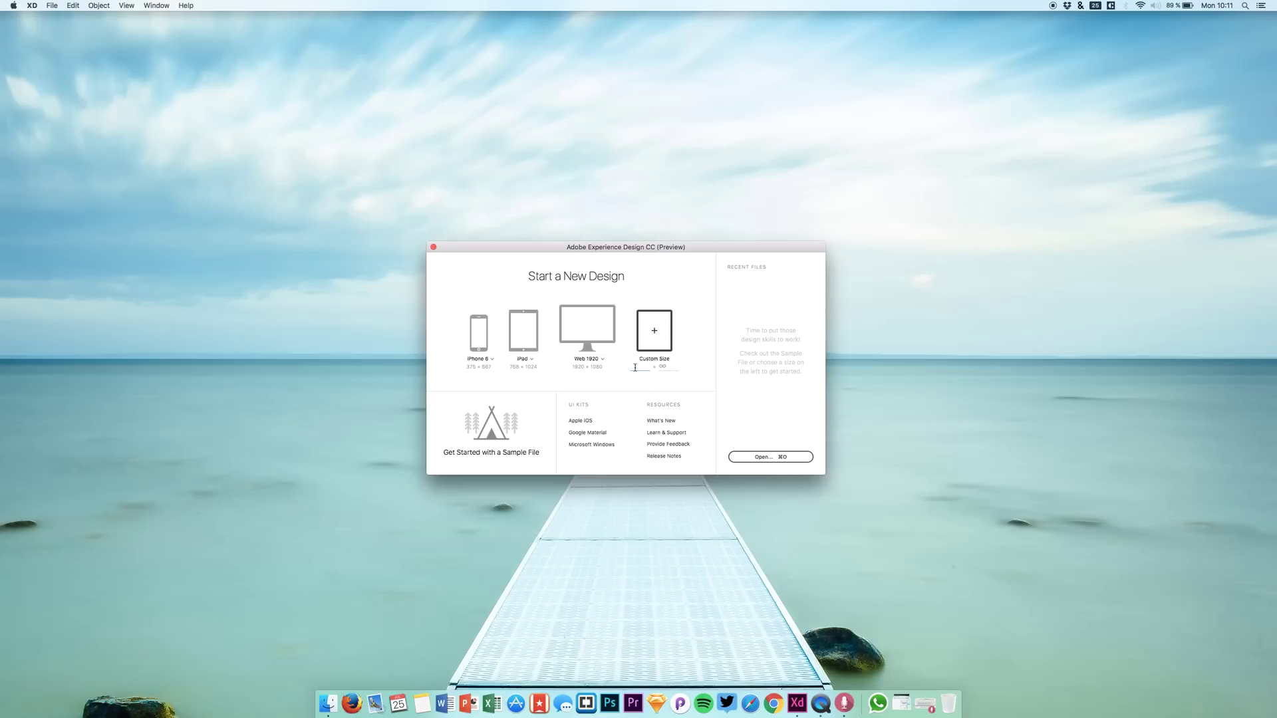
click(485, 358)
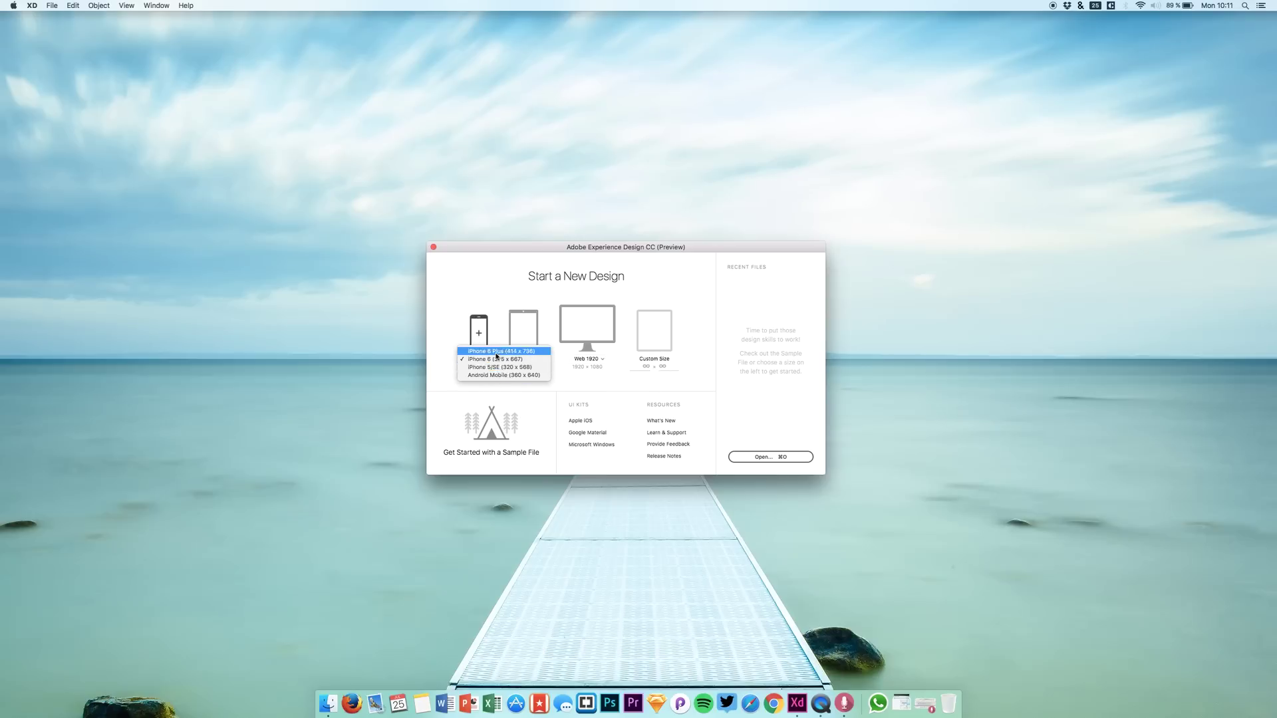
click(520, 386)
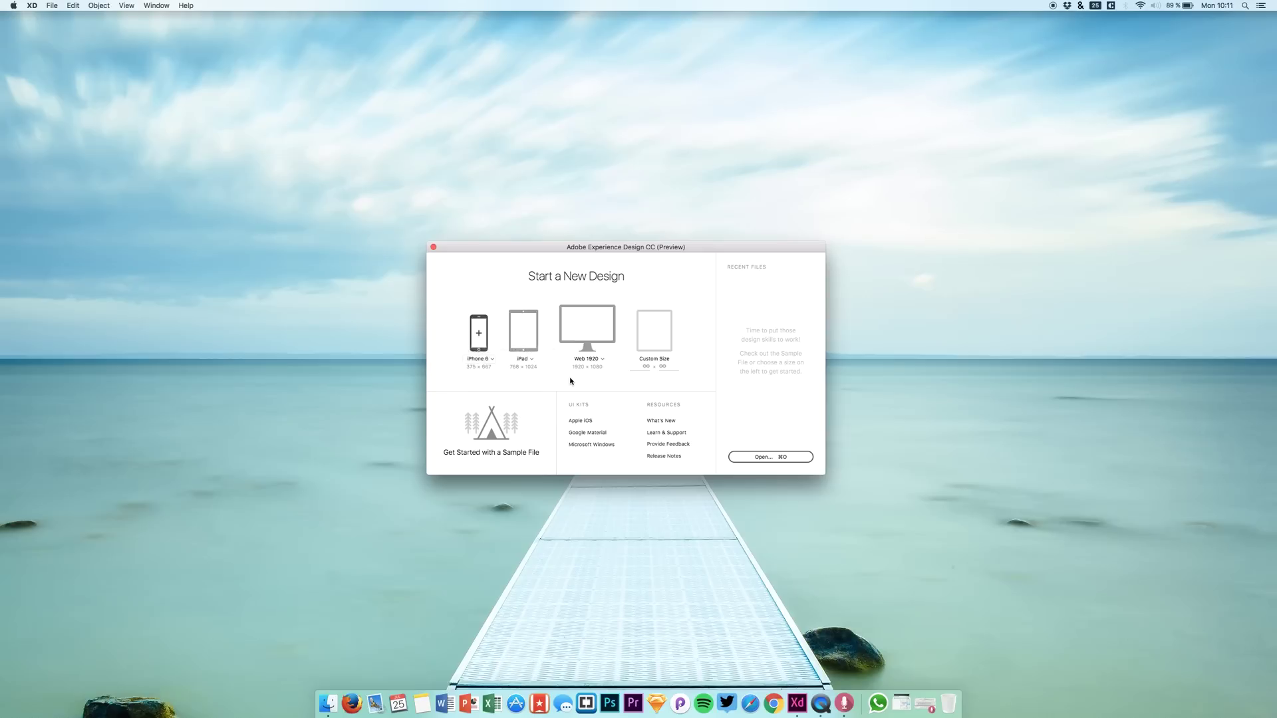
click(523, 364)
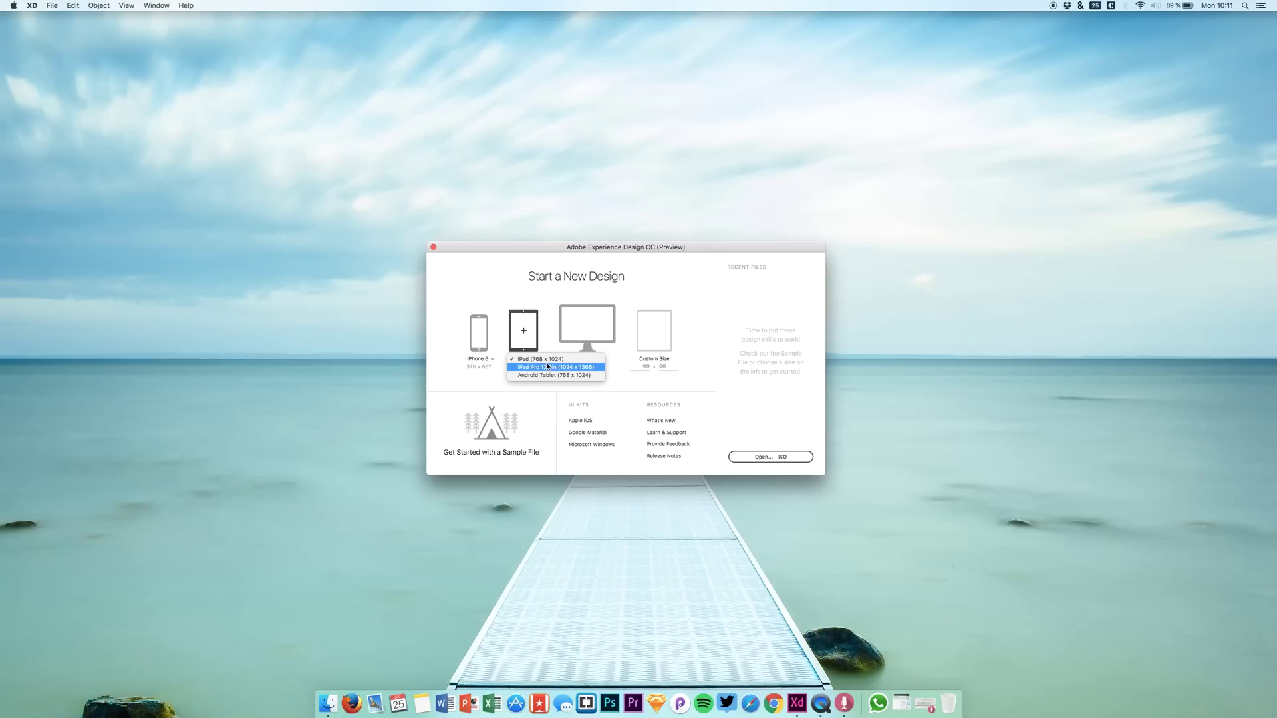
click(614, 385)
click(587, 359)
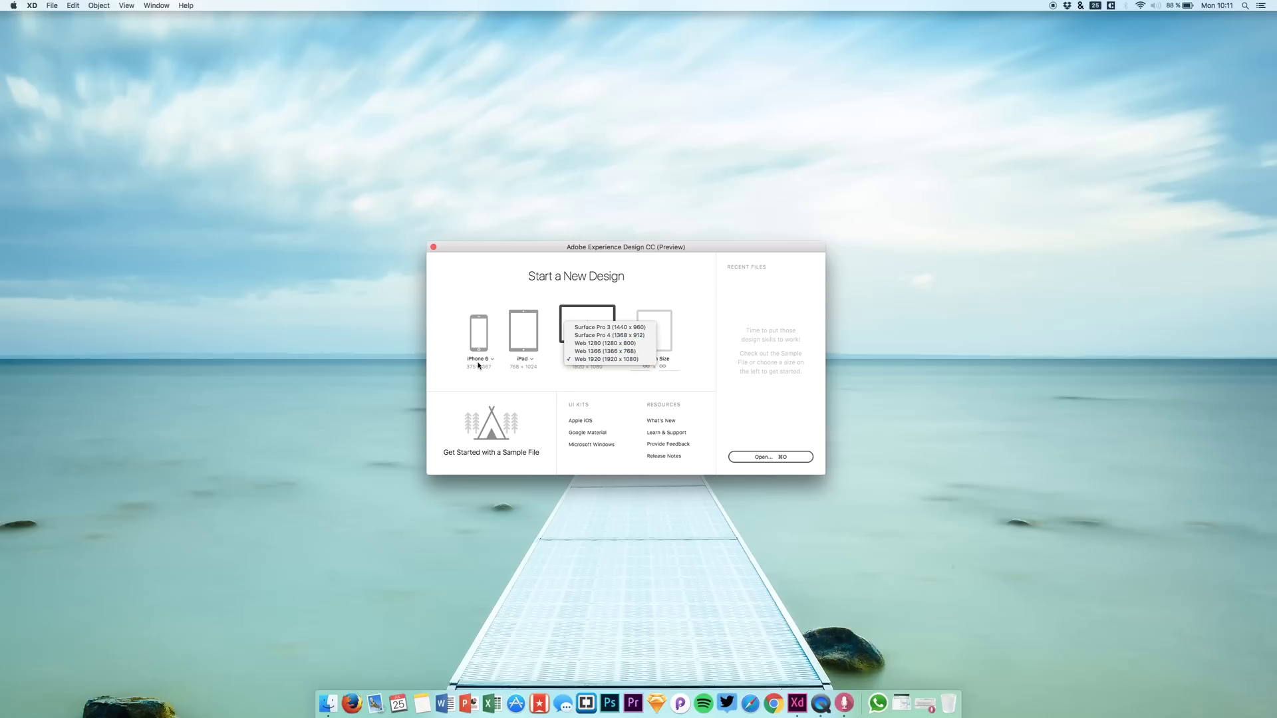
click(515, 373)
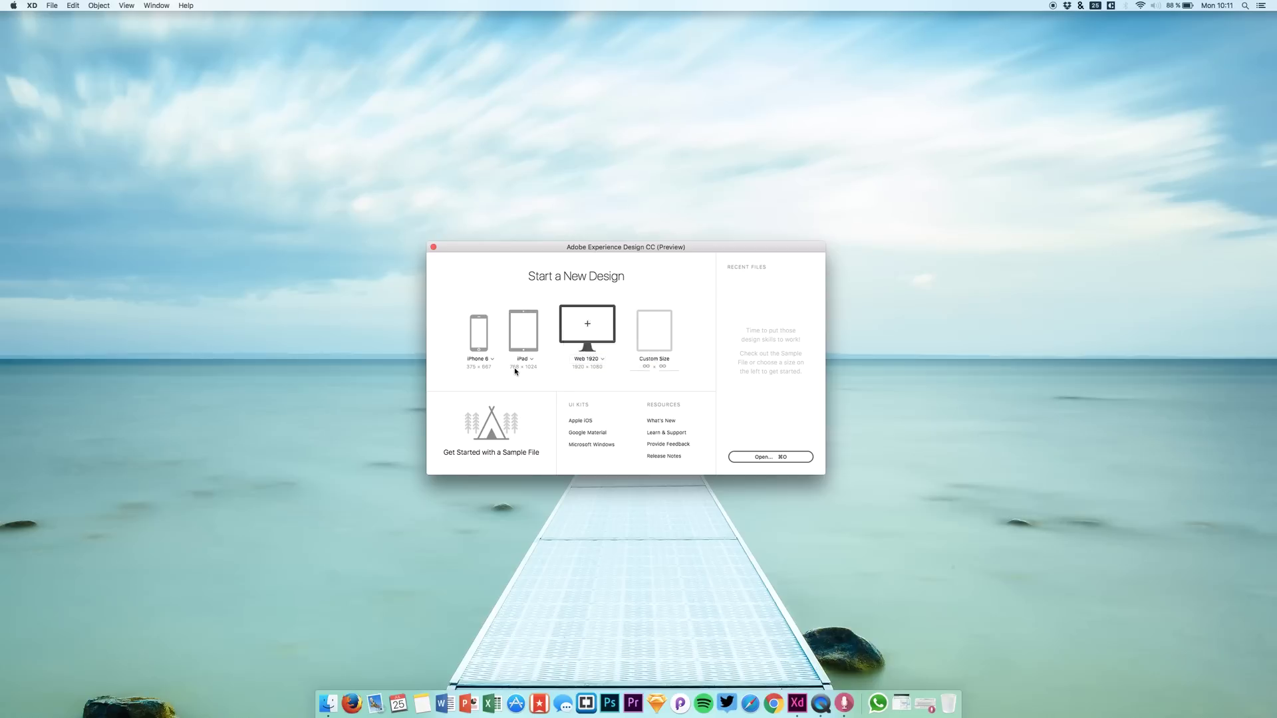
click(478, 336)
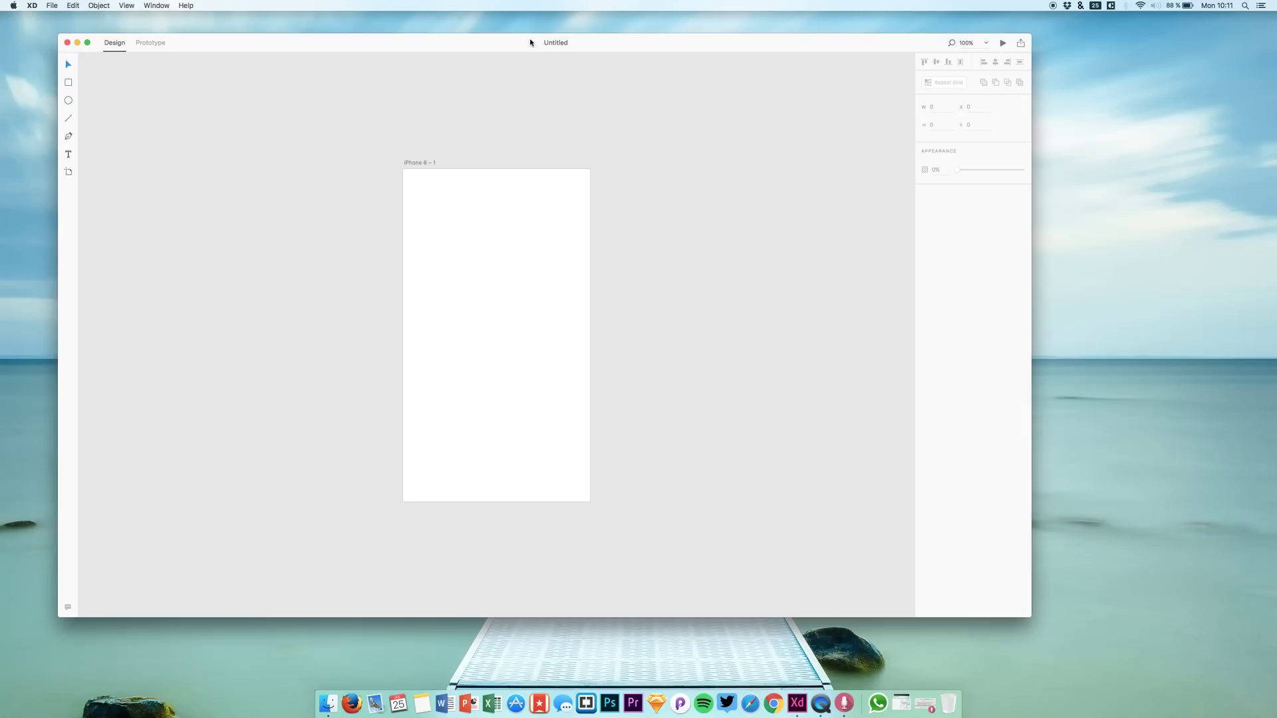
drag(529, 43, 608, 73)
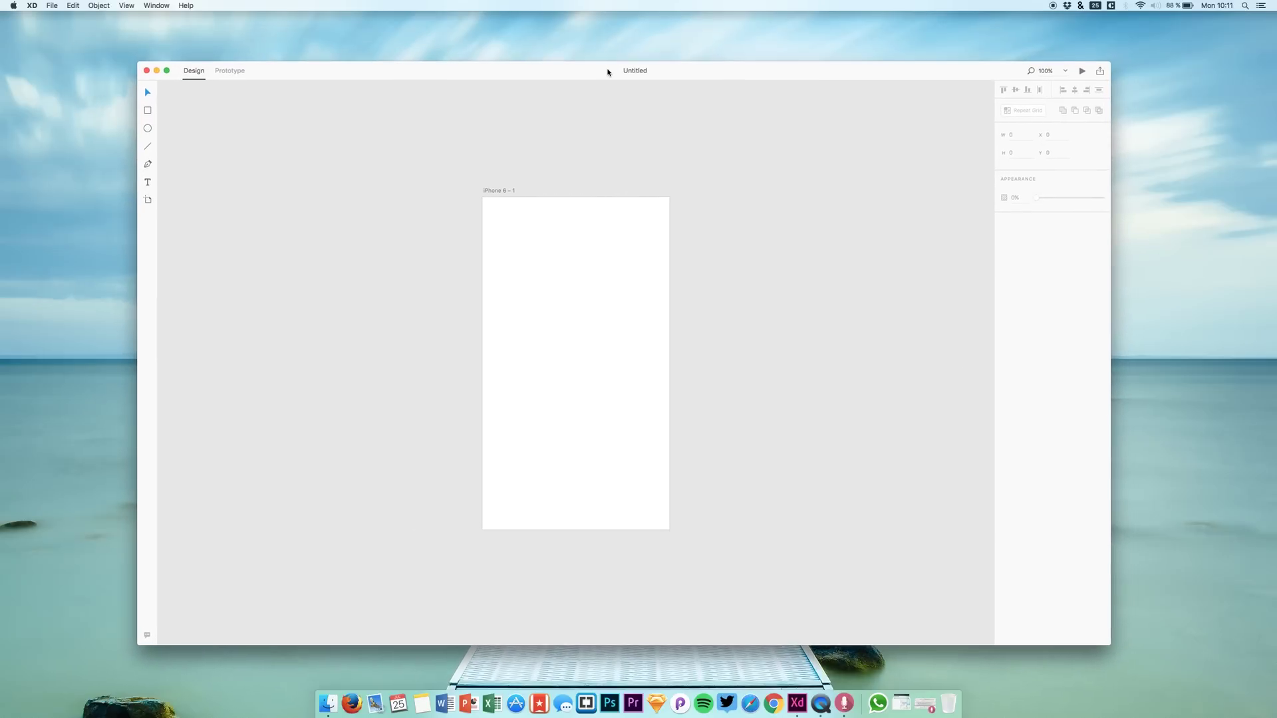
click(596, 223)
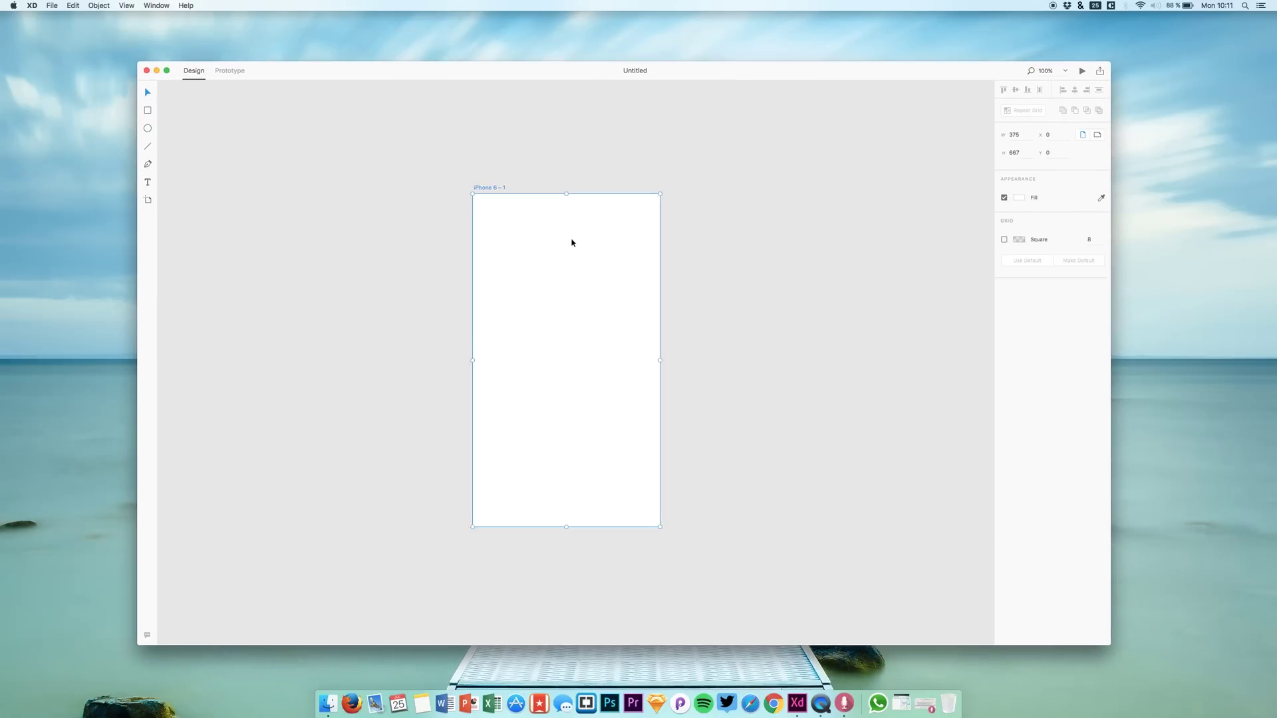
scroll(573, 243, right, 2)
scroll(571, 243, up, 1)
scroll(572, 243, up, 1)
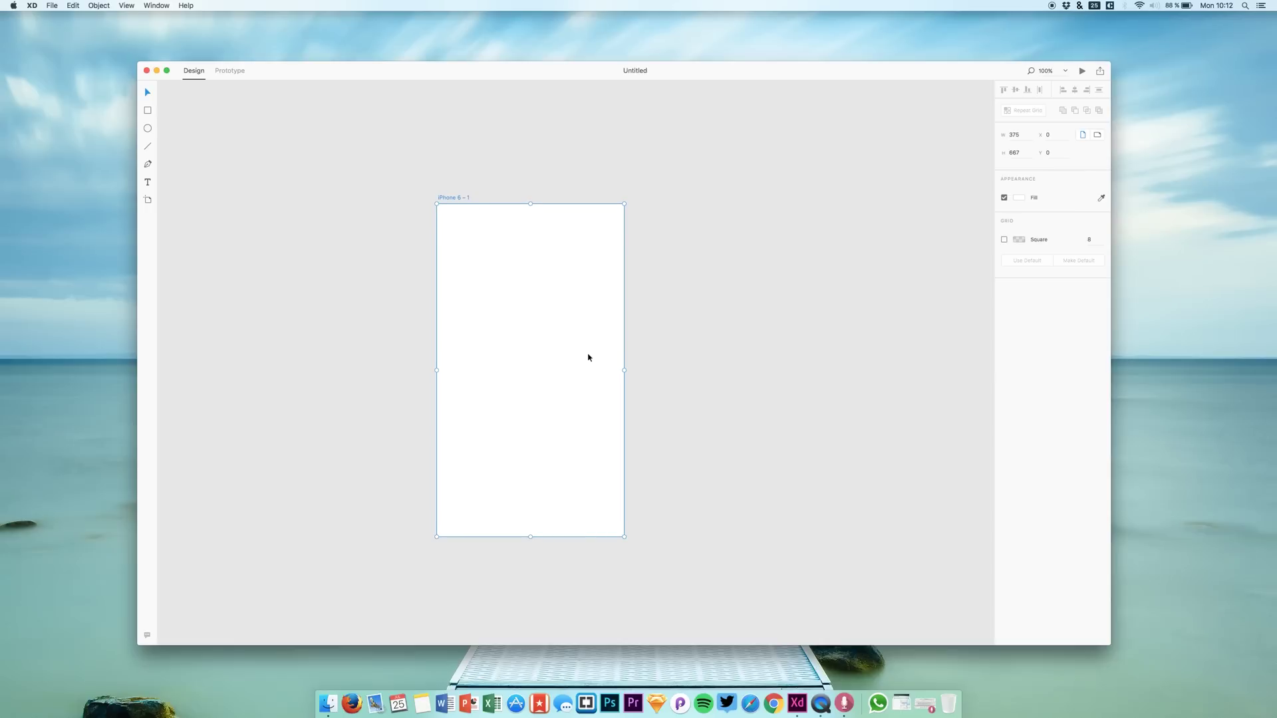
scroll(588, 358, right, 1)
scroll(589, 357, right, 2)
scroll(590, 358, right, 1)
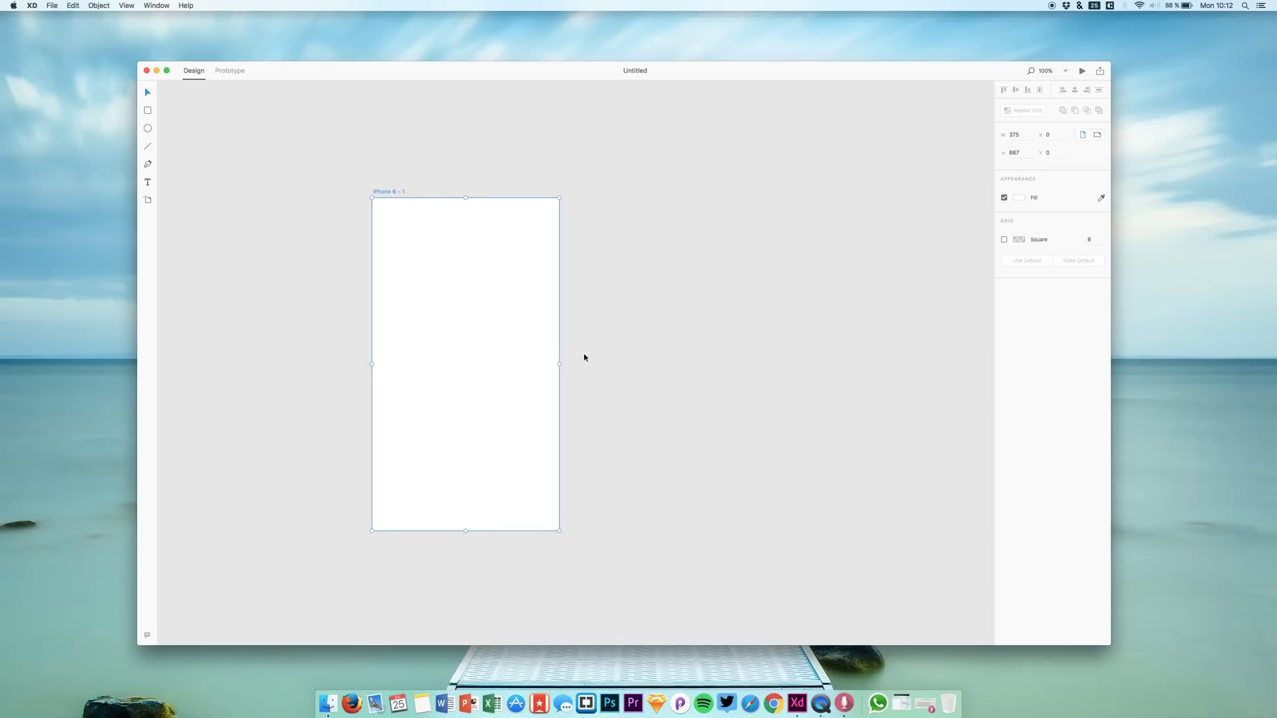
scroll(611, 354, down, 3)
scroll(664, 333, down, 2)
scroll(682, 328, down, 2)
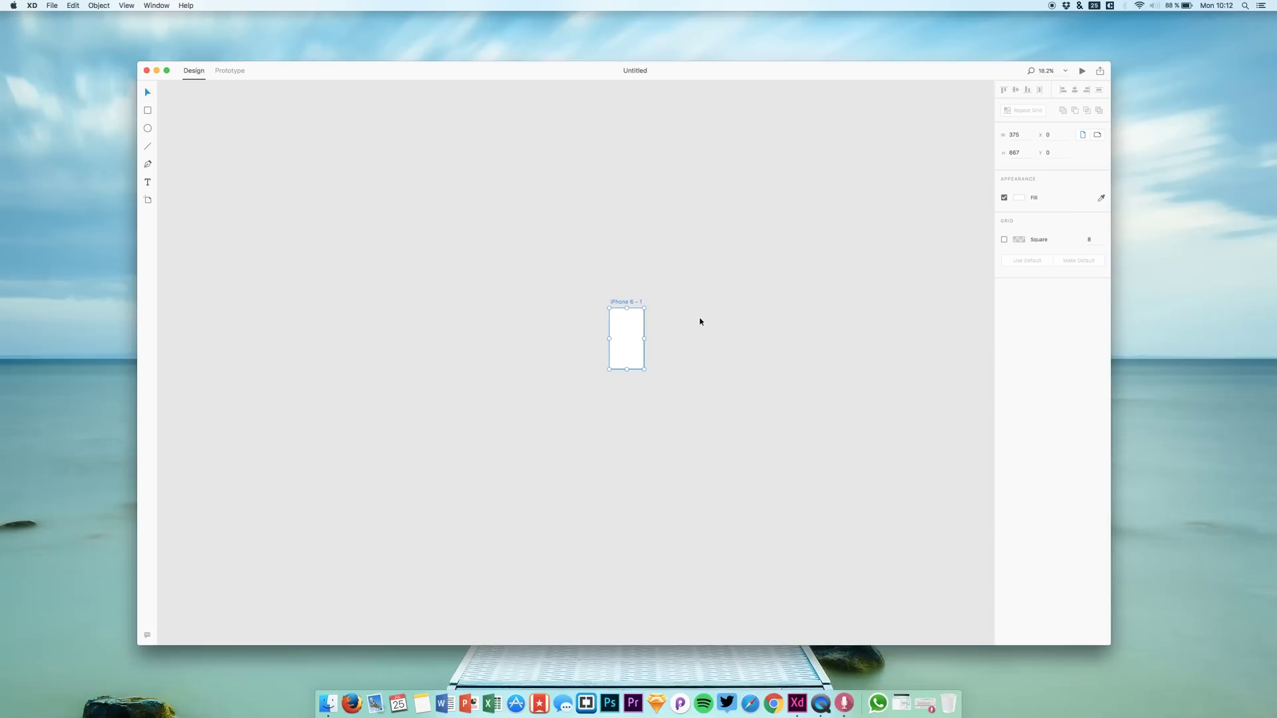
scroll(707, 309, down, 3)
scroll(707, 309, down, 2)
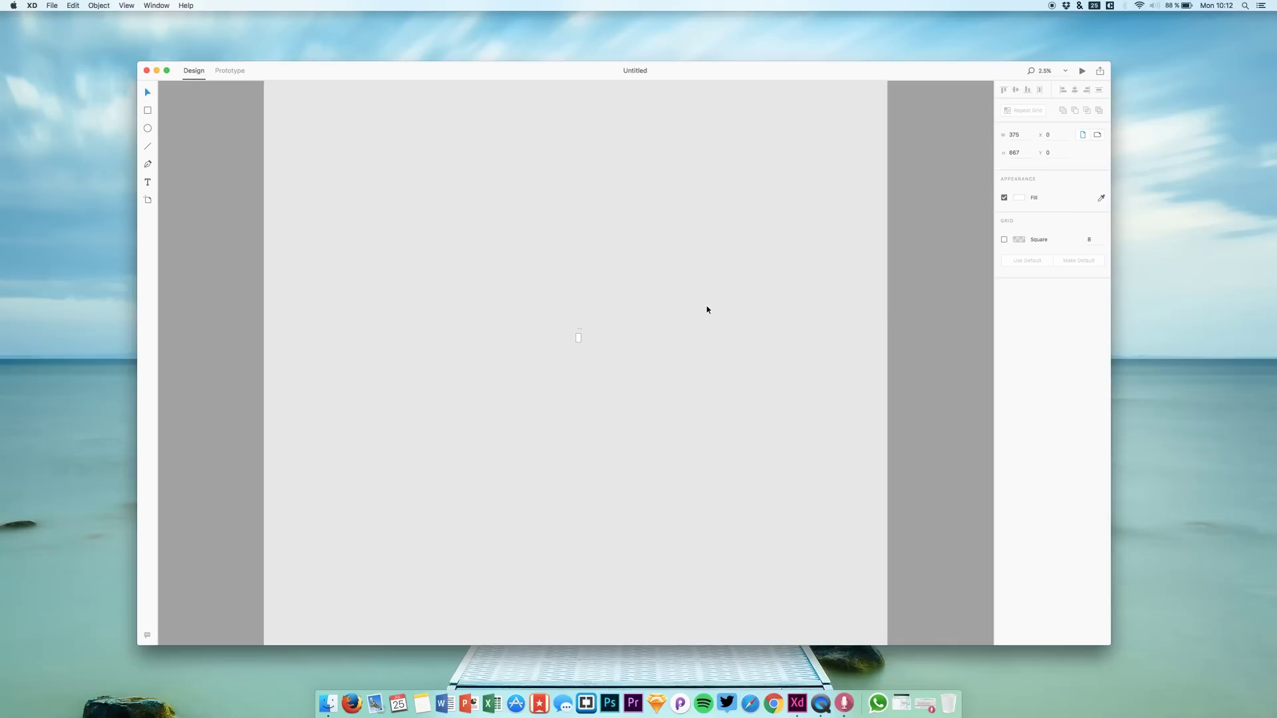
scroll(706, 310, down, 2)
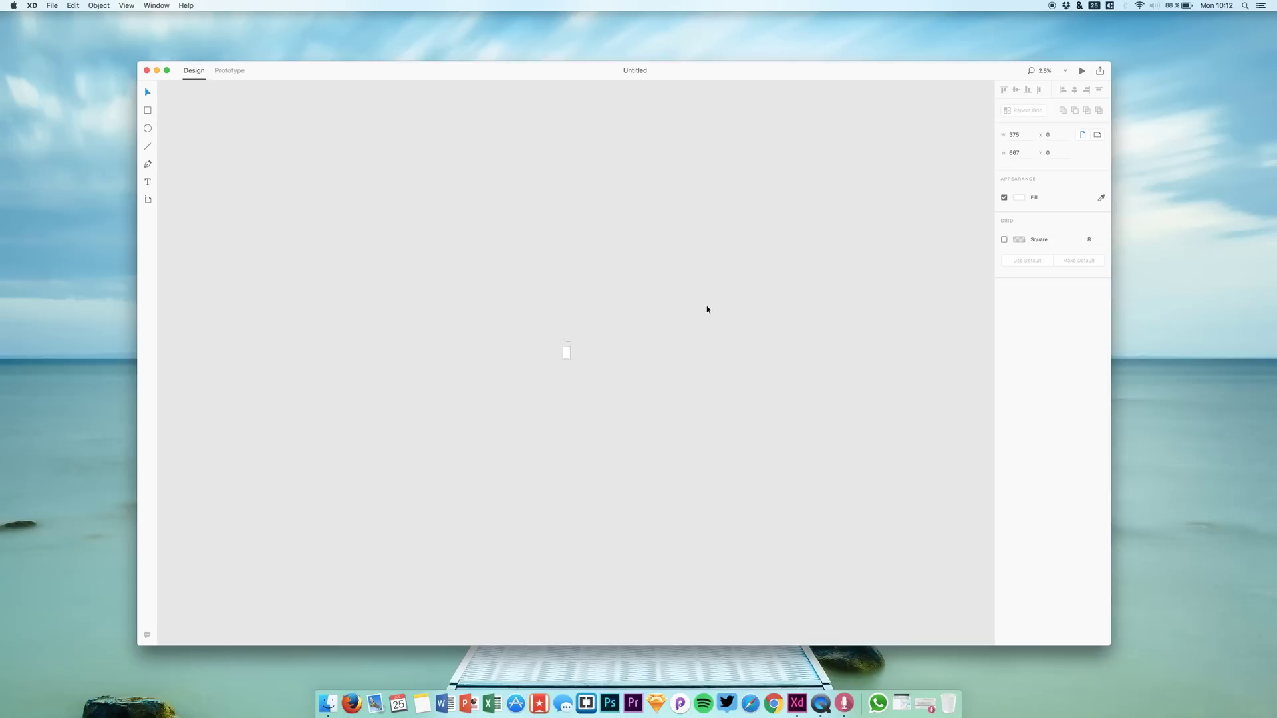
scroll(707, 310, up, 2)
scroll(707, 309, down, 2)
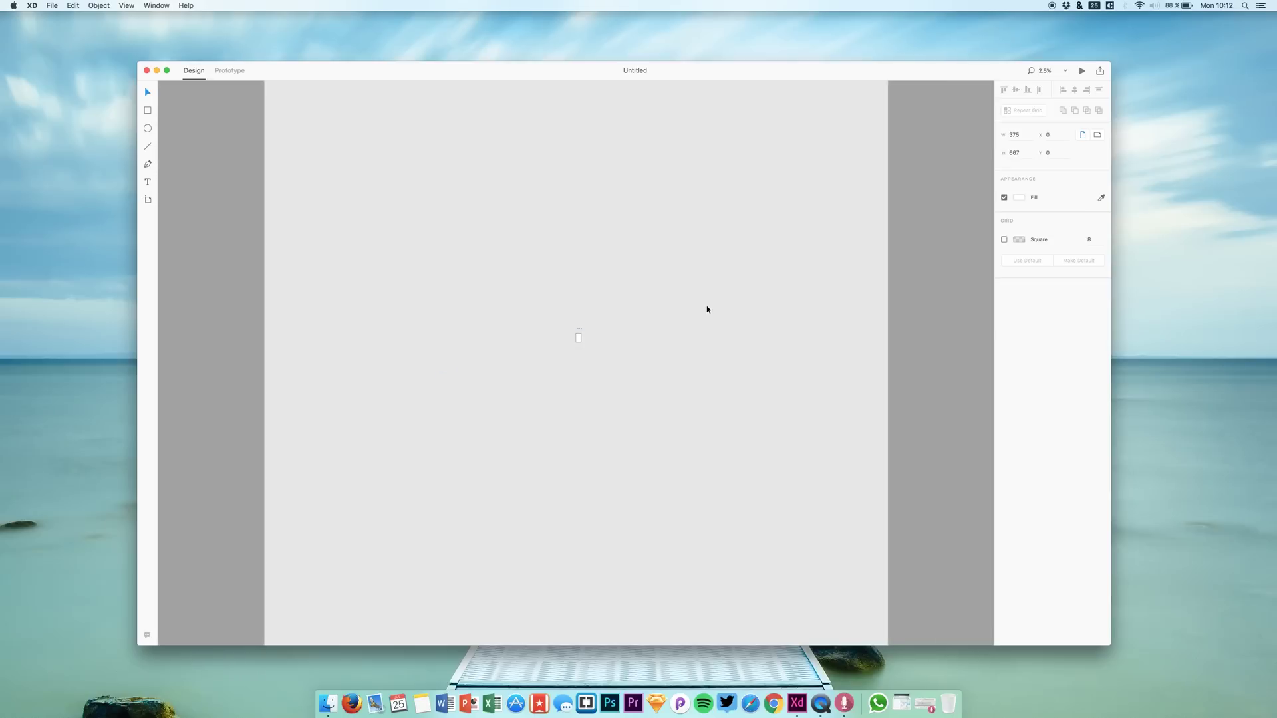
scroll(706, 309, down, 1)
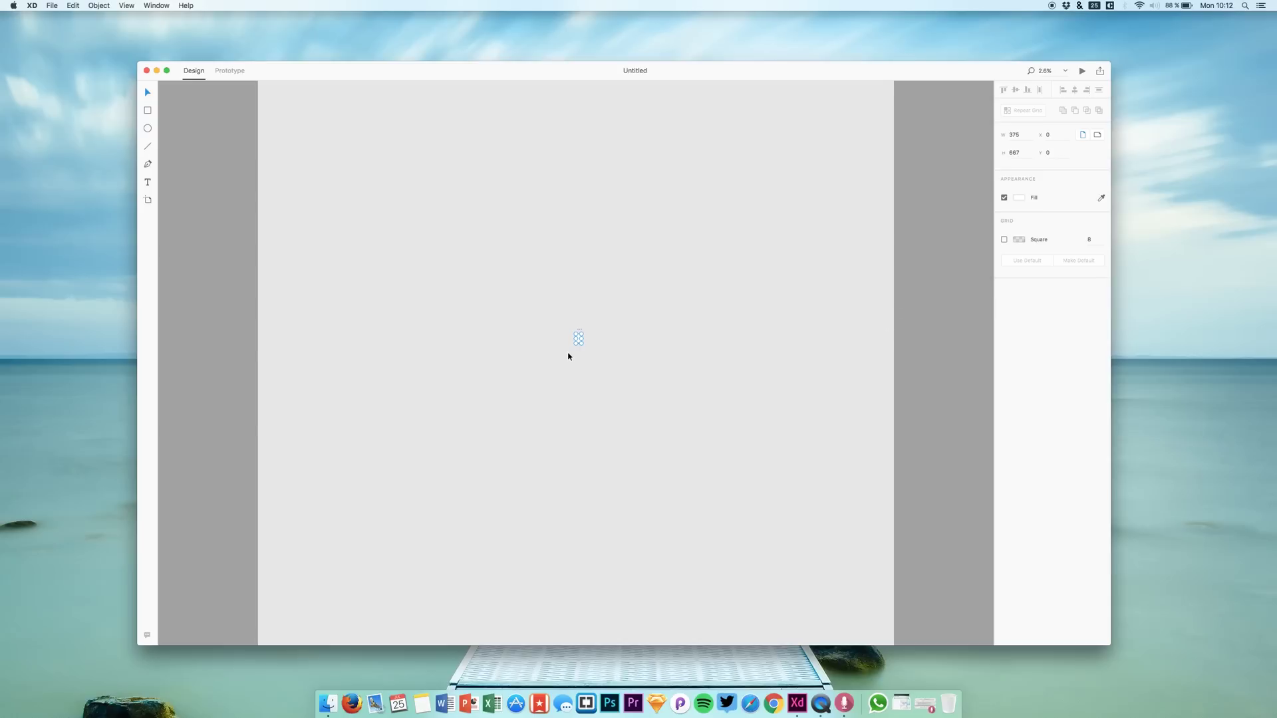
scroll(569, 356, up, 2)
scroll(570, 356, up, 2)
scroll(569, 356, up, 2)
scroll(569, 357, up, 2)
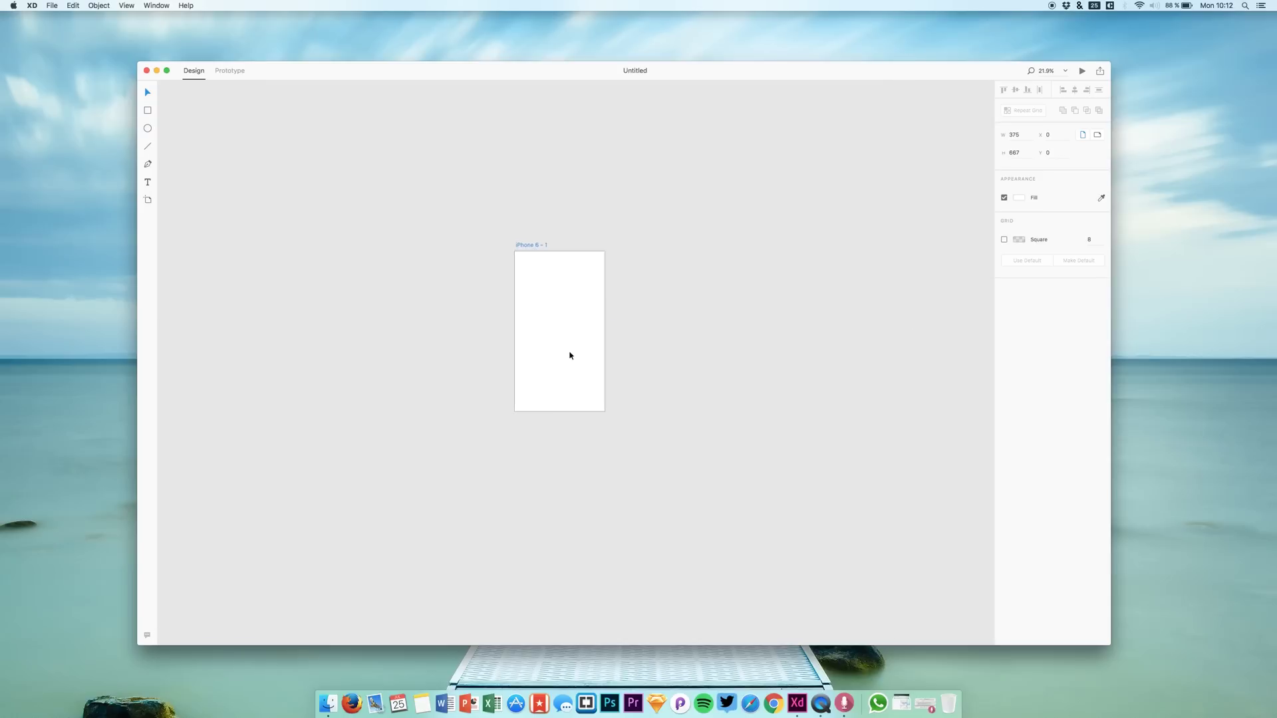
scroll(570, 356, up, 1)
scroll(570, 355, up, 1)
scroll(569, 355, up, 2)
scroll(570, 355, up, 1)
click(570, 355)
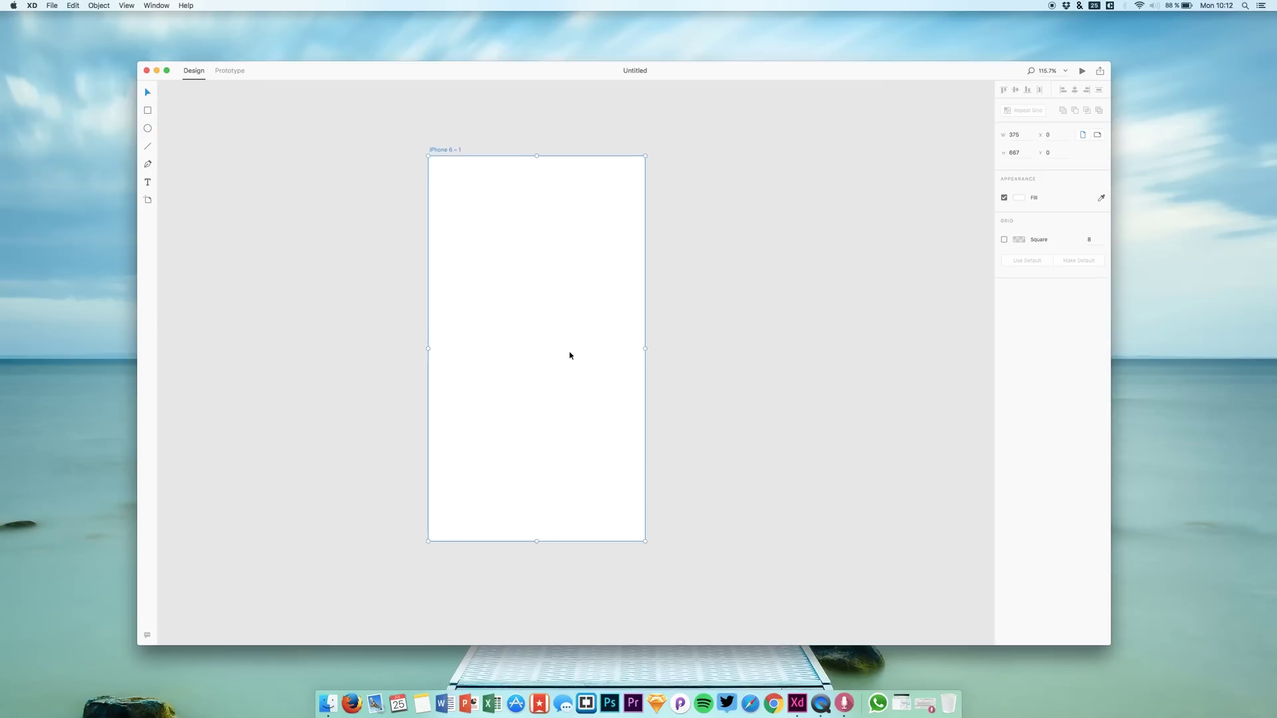
scroll(569, 355, up, 1)
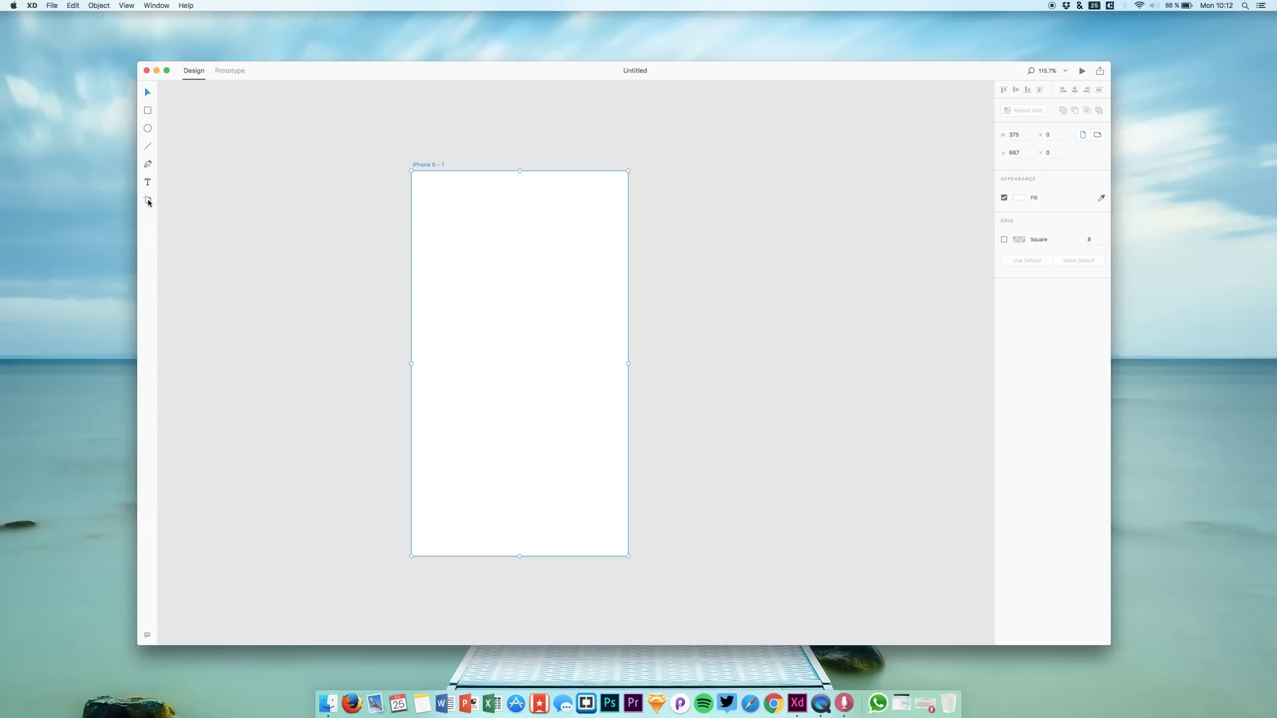
- Add iPhone 6 artboards 2 through 7 around the first with the Artboard tool
click(148, 201)
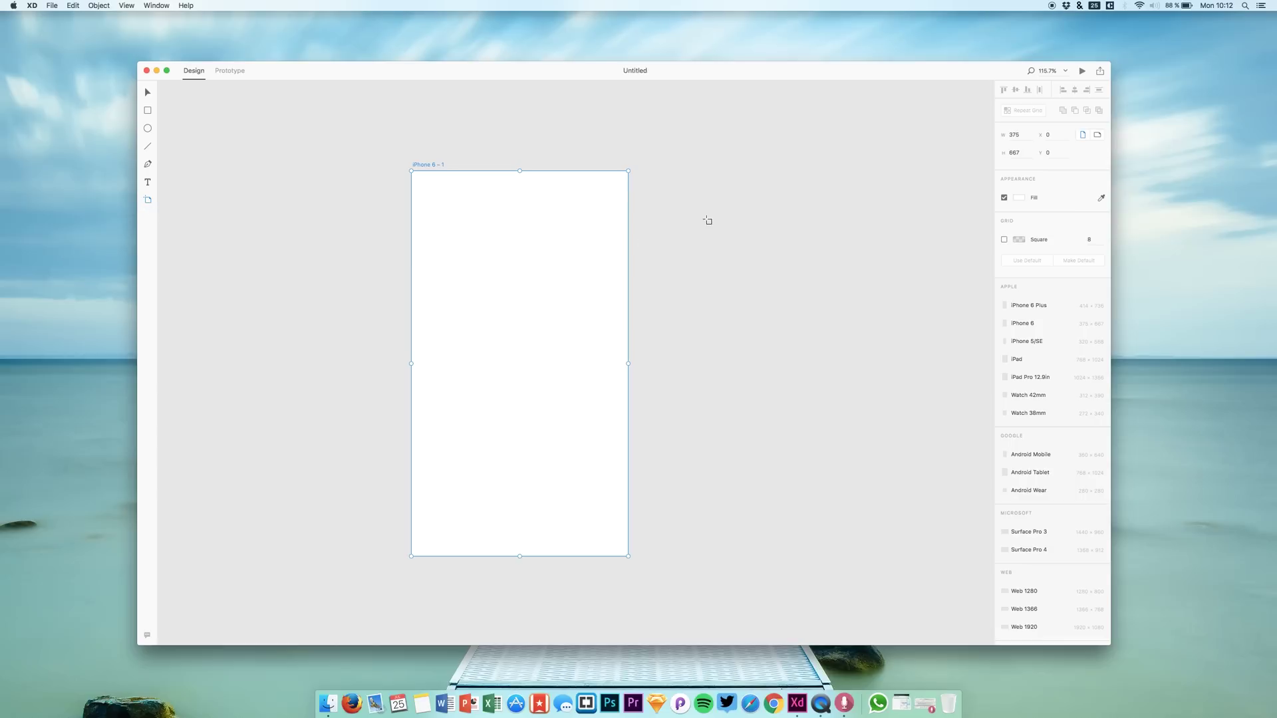
click(682, 194)
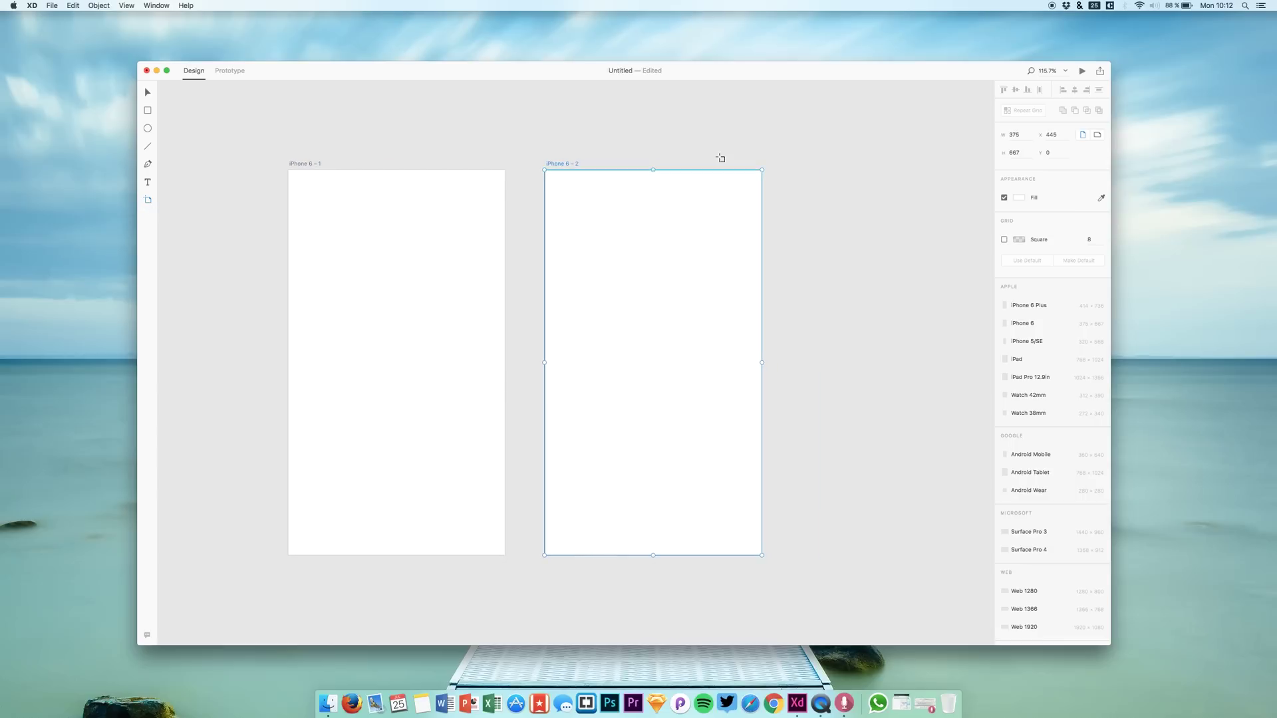
click(721, 160)
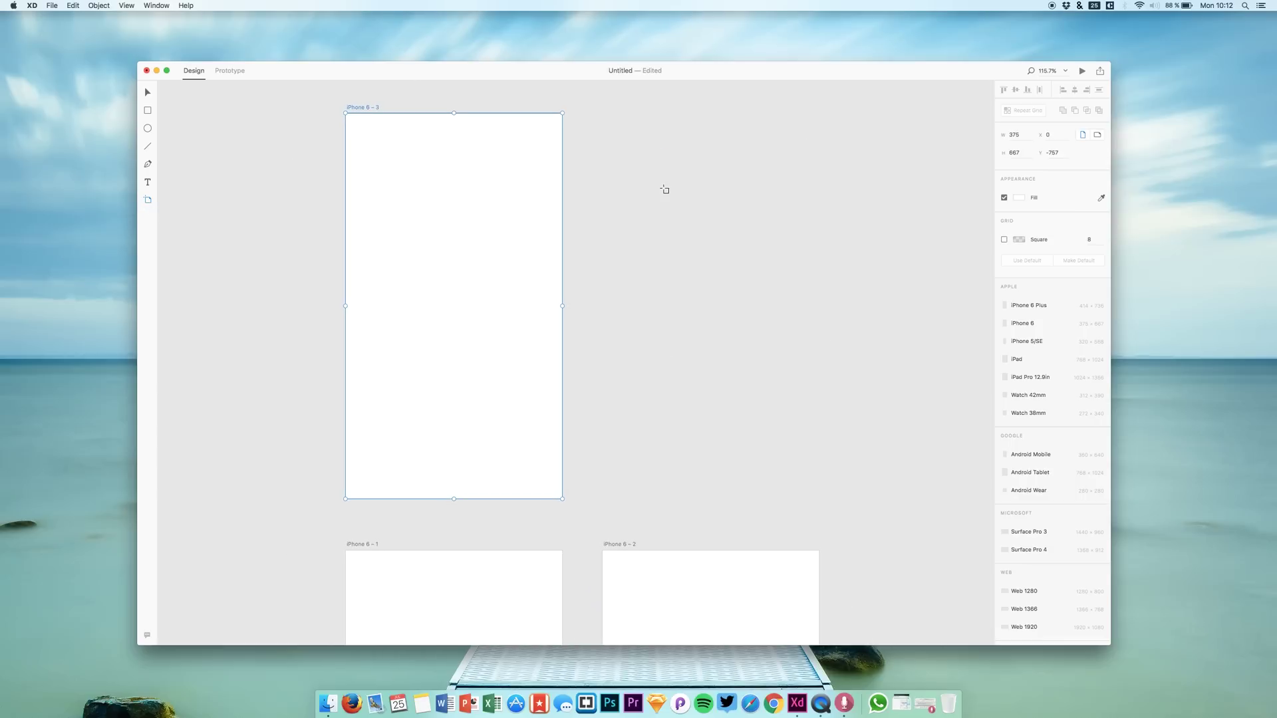
click(664, 188)
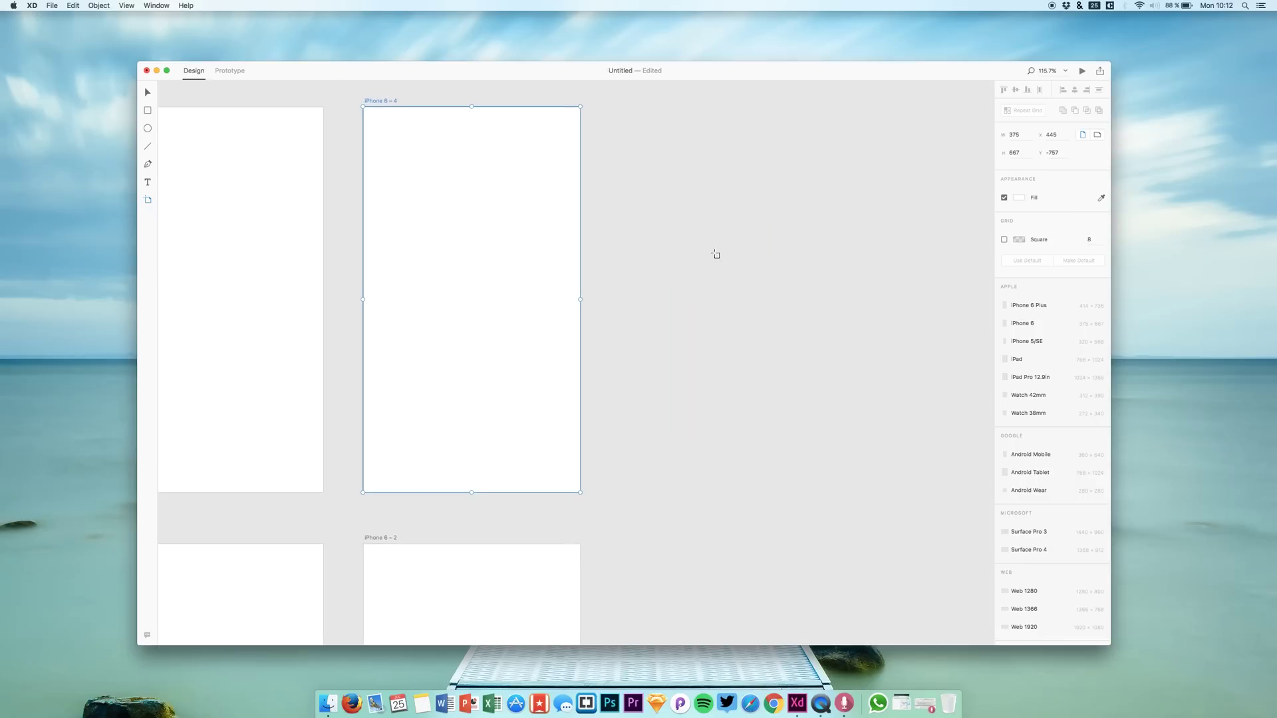
click(710, 249)
click(671, 365)
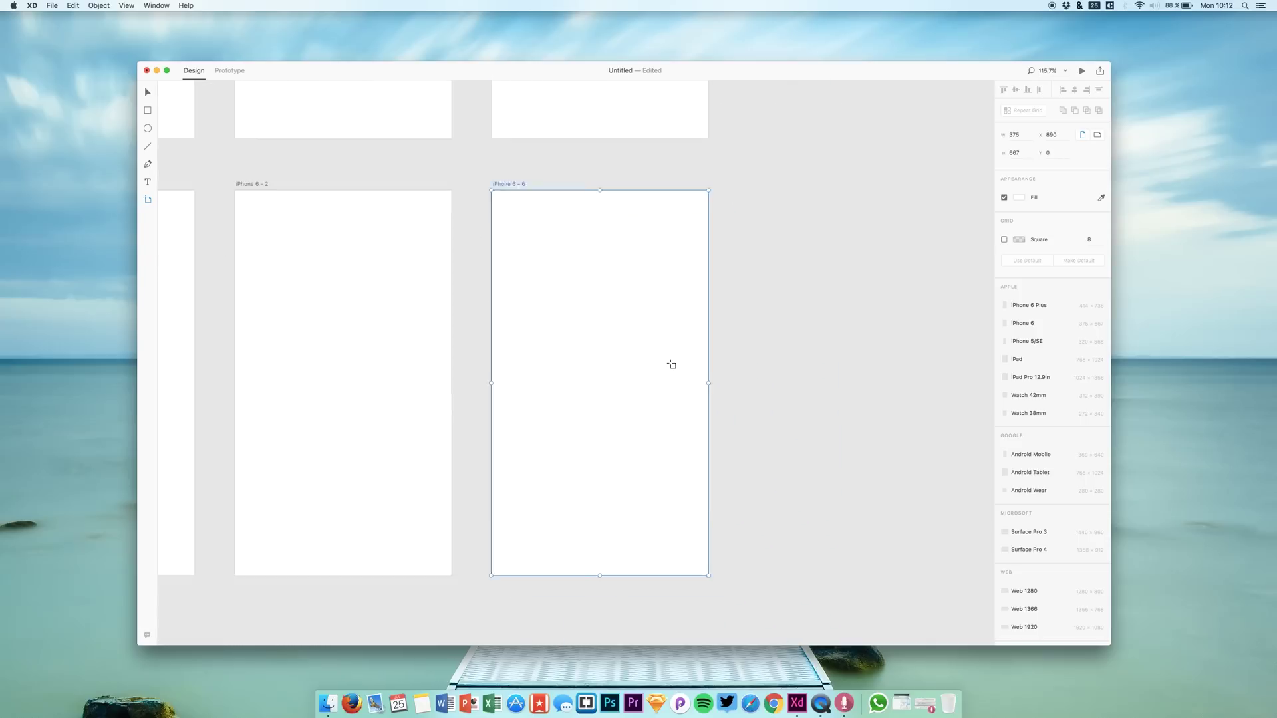
click(795, 339)
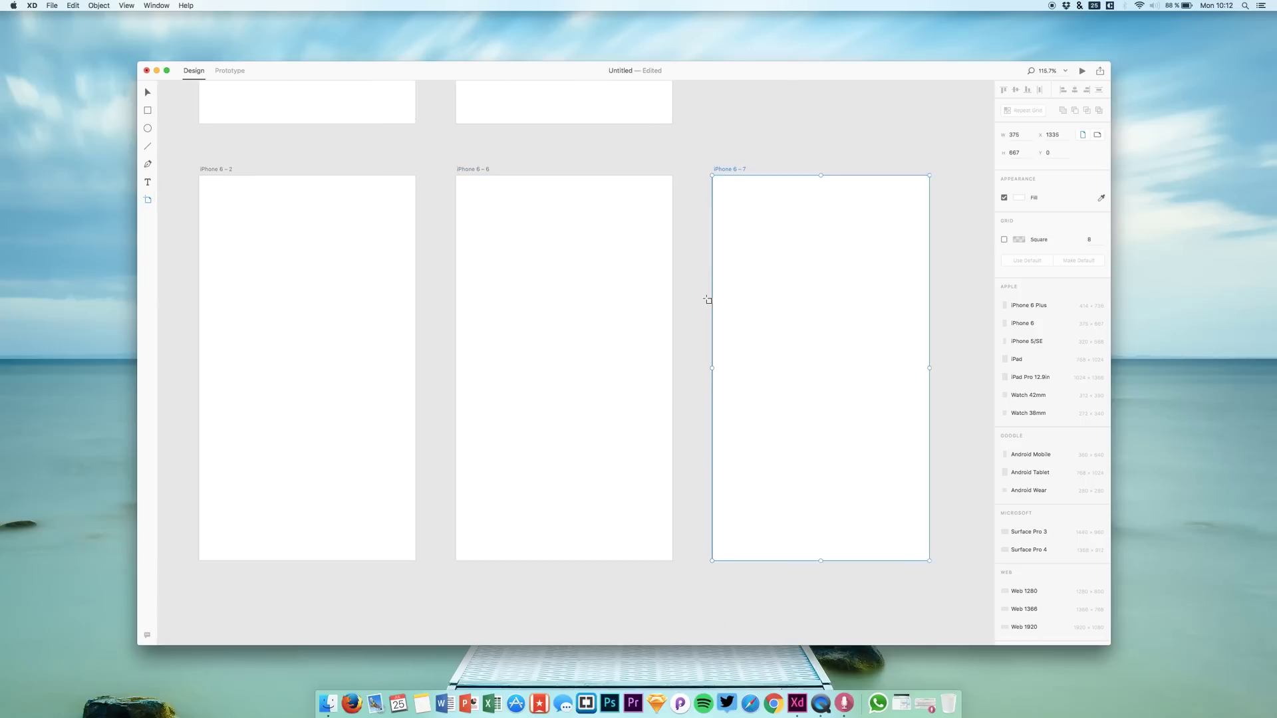
scroll(707, 300, up, 5)
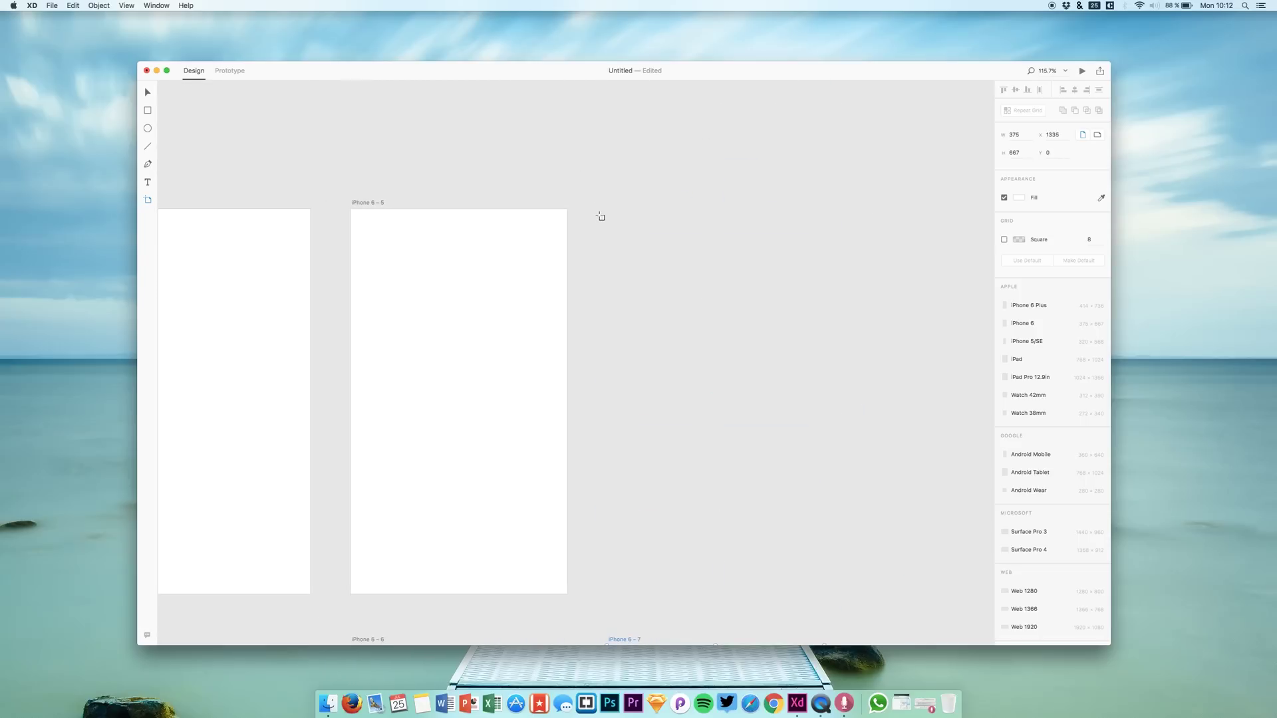
- Drag out a tall, narrow custom Artboard – 1 to the right of iPhone 6 – 5
drag(632, 274, 721, 358)
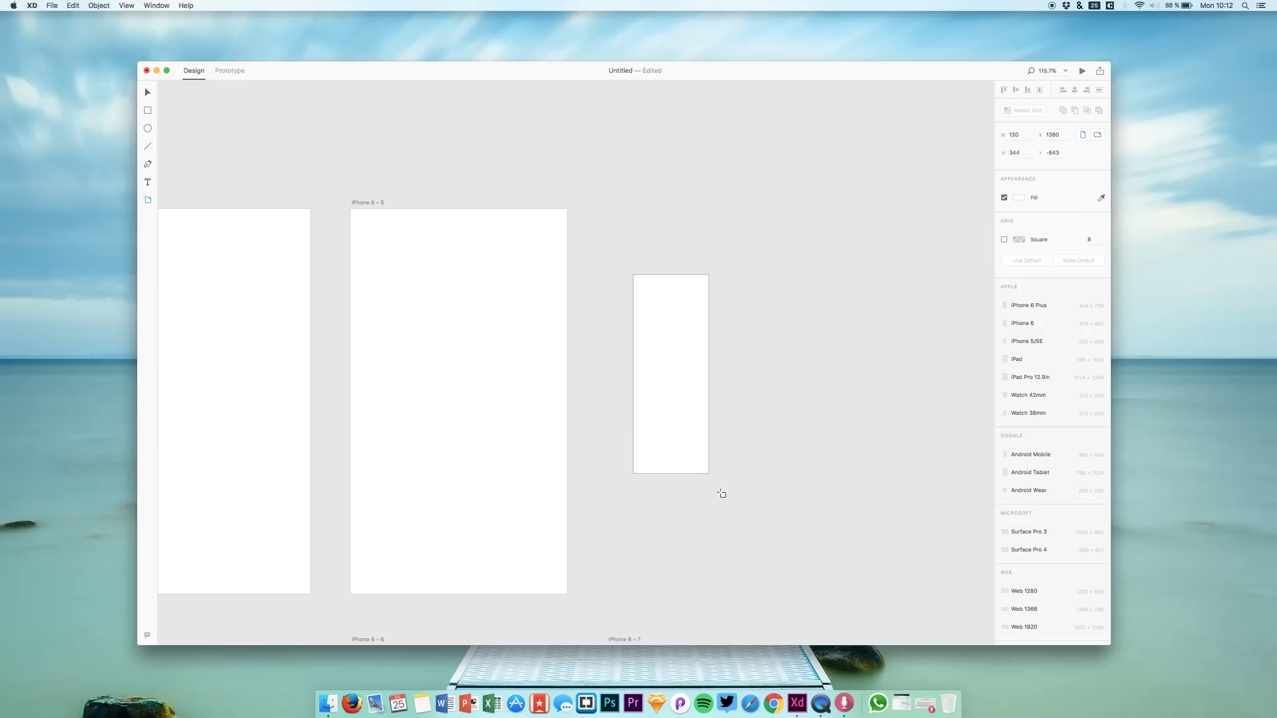
drag(721, 358, 756, 531)
scroll(829, 413, right, 5)
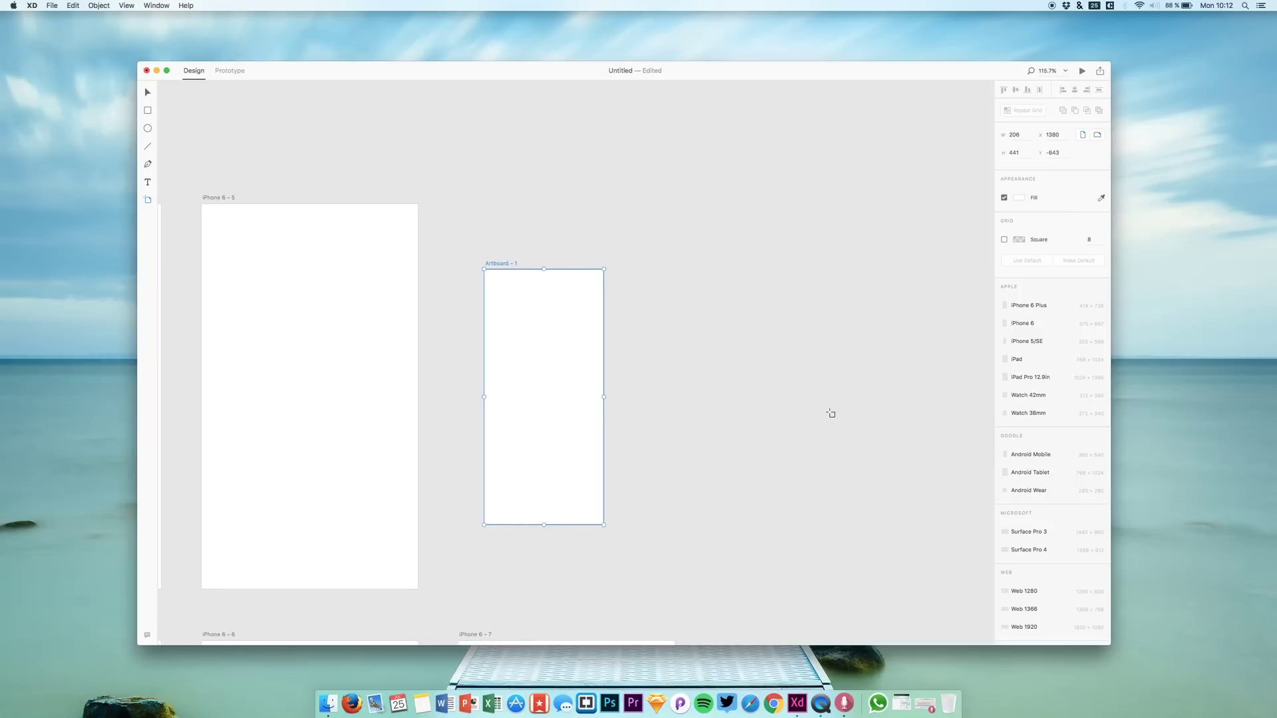
scroll(829, 413, down, 1)
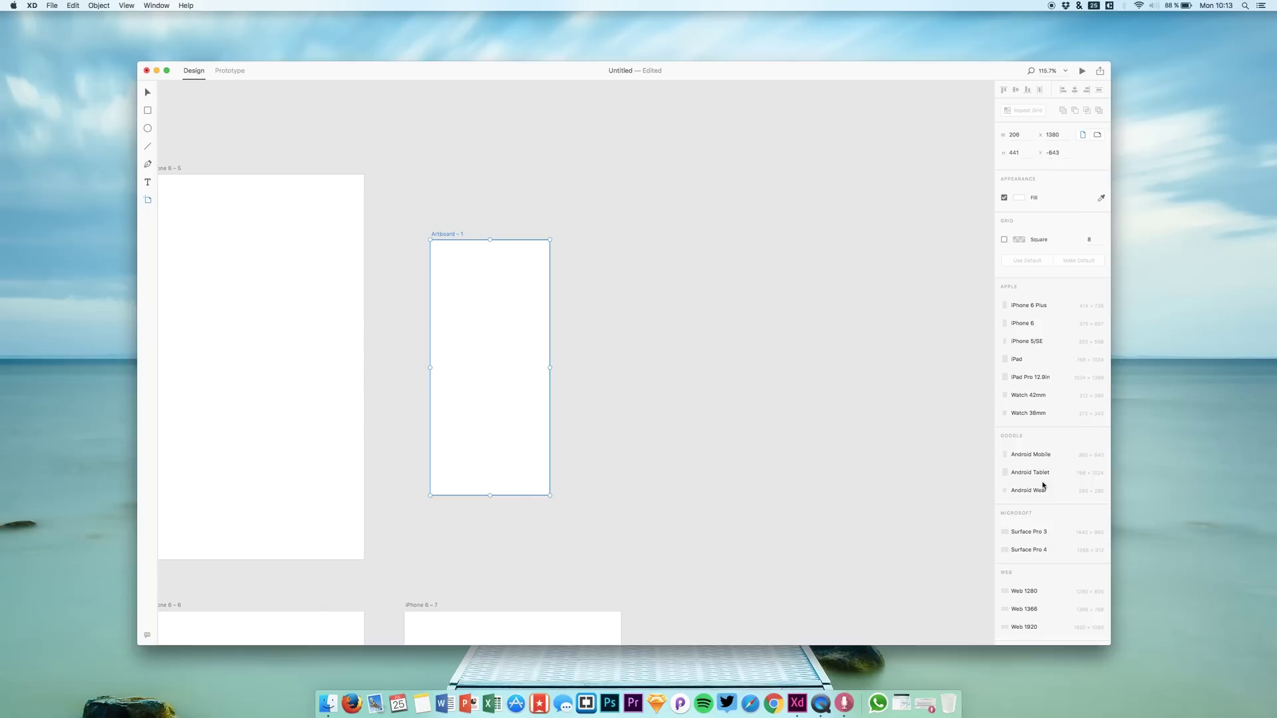
scroll(680, 377, left, 3)
scroll(681, 378, left, 5)
scroll(680, 378, down, 3)
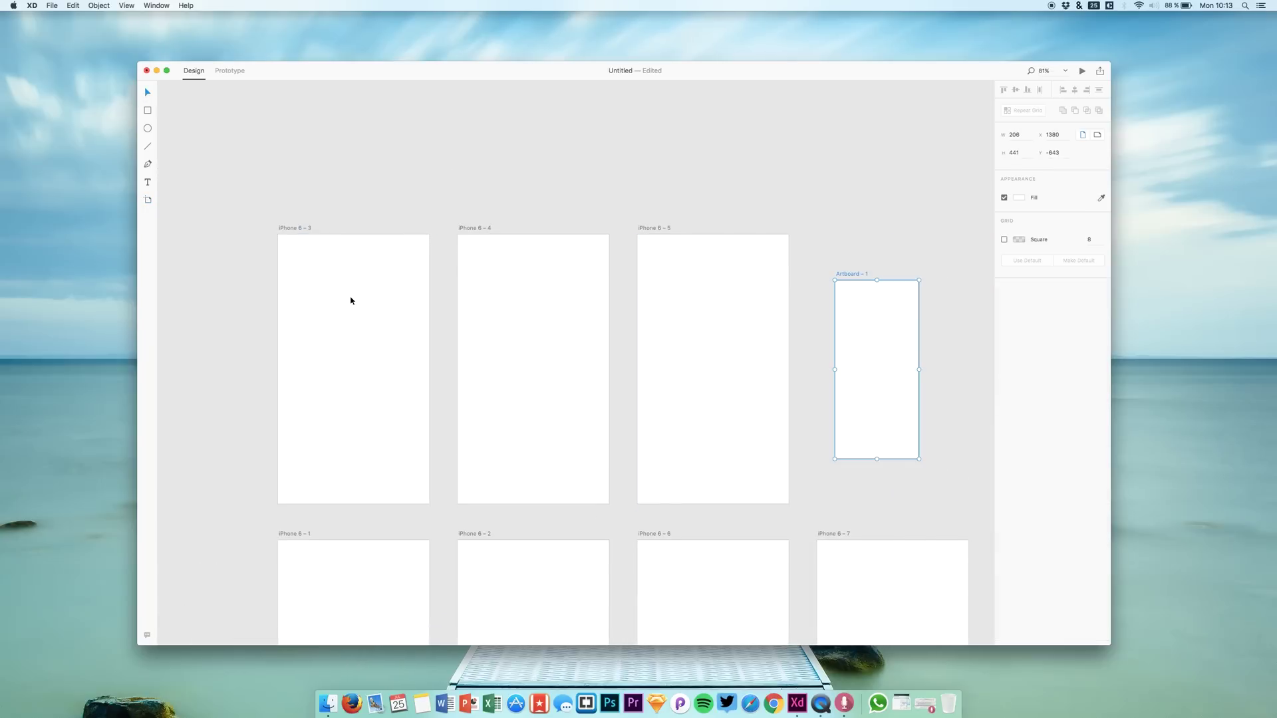
- Resize iPhone 6 – 3 to about 388 × 674 and rename it to 1
click(350, 299)
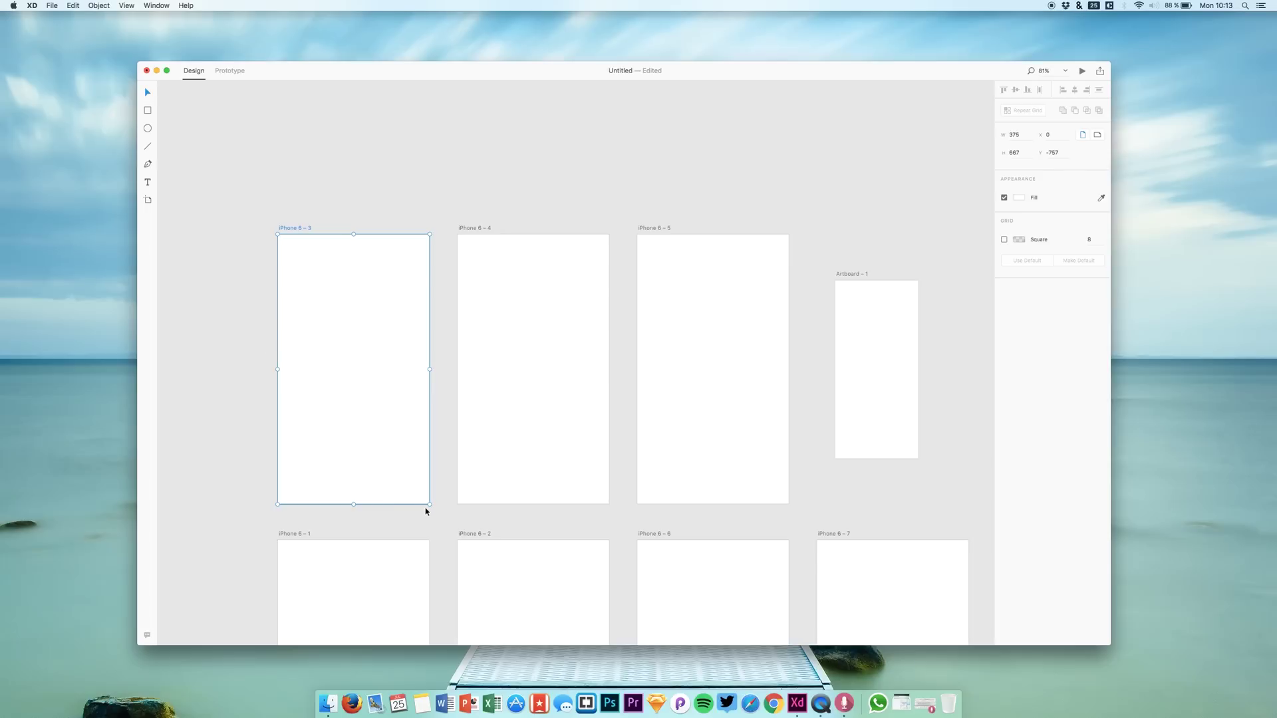
drag(429, 505, 442, 502)
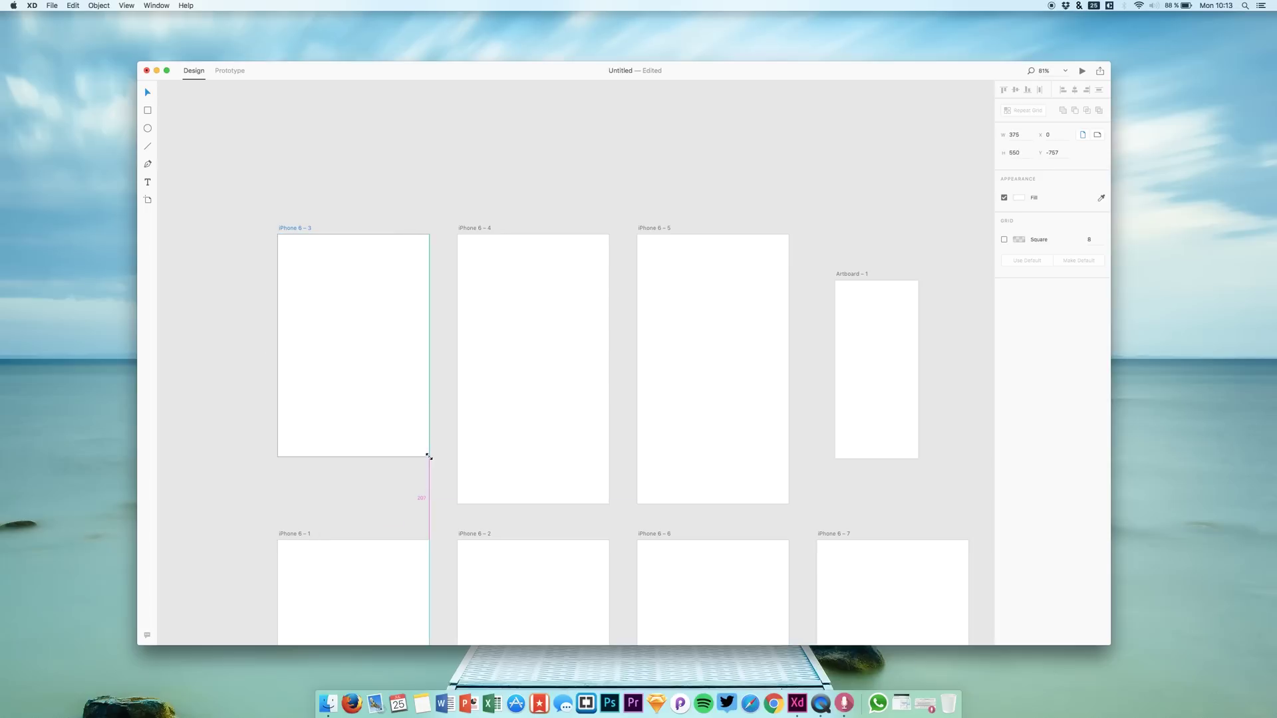
drag(443, 503, 435, 506)
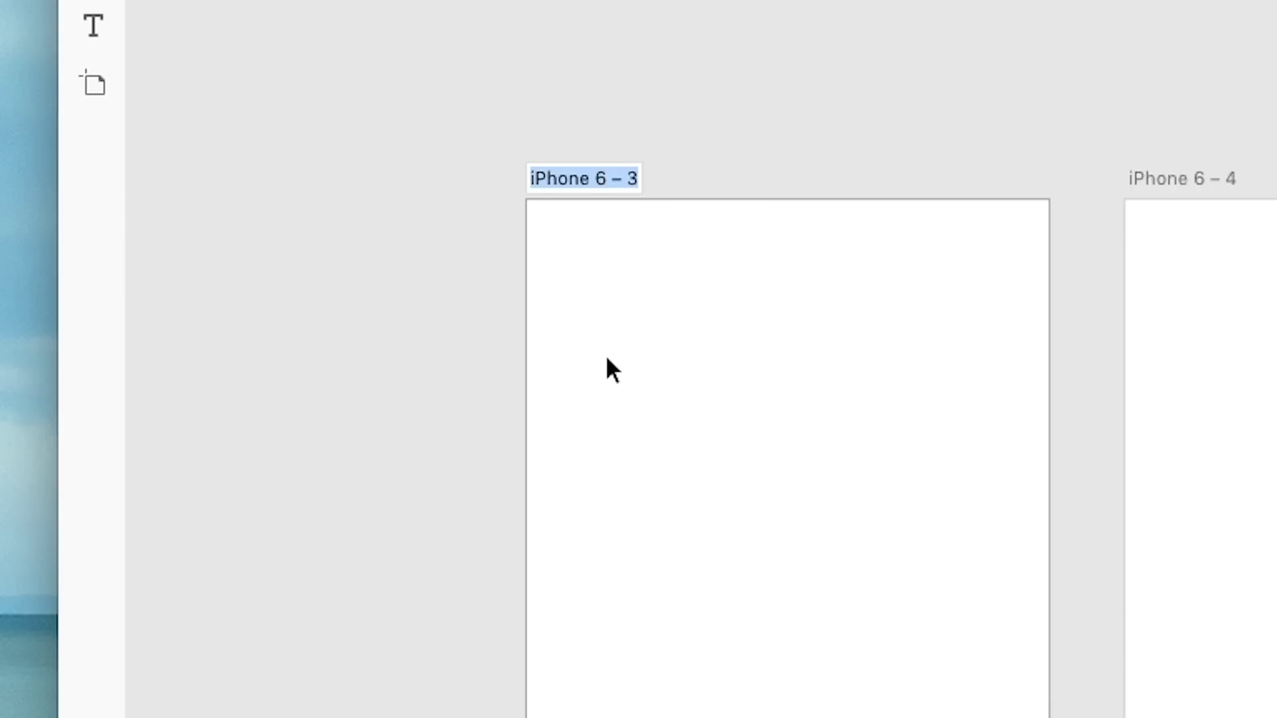
text(1)
key(Return)
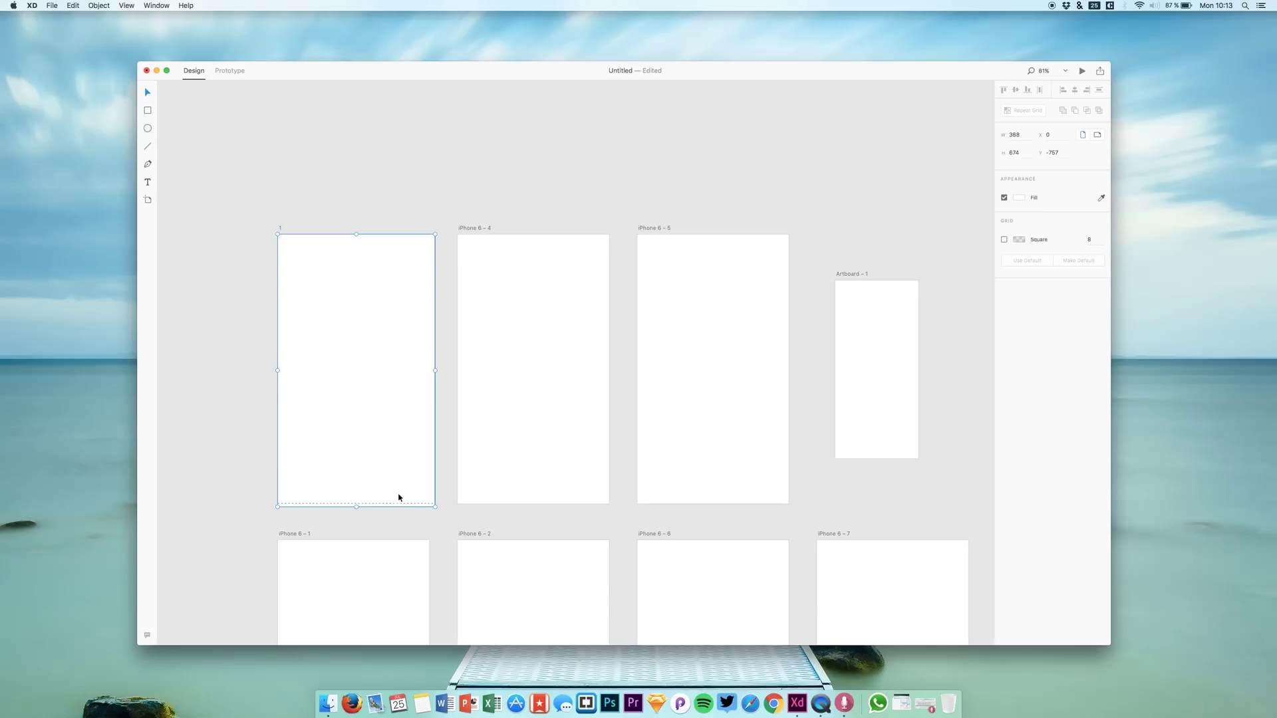
scroll(355, 509, up, 3)
scroll(355, 509, up, 2)
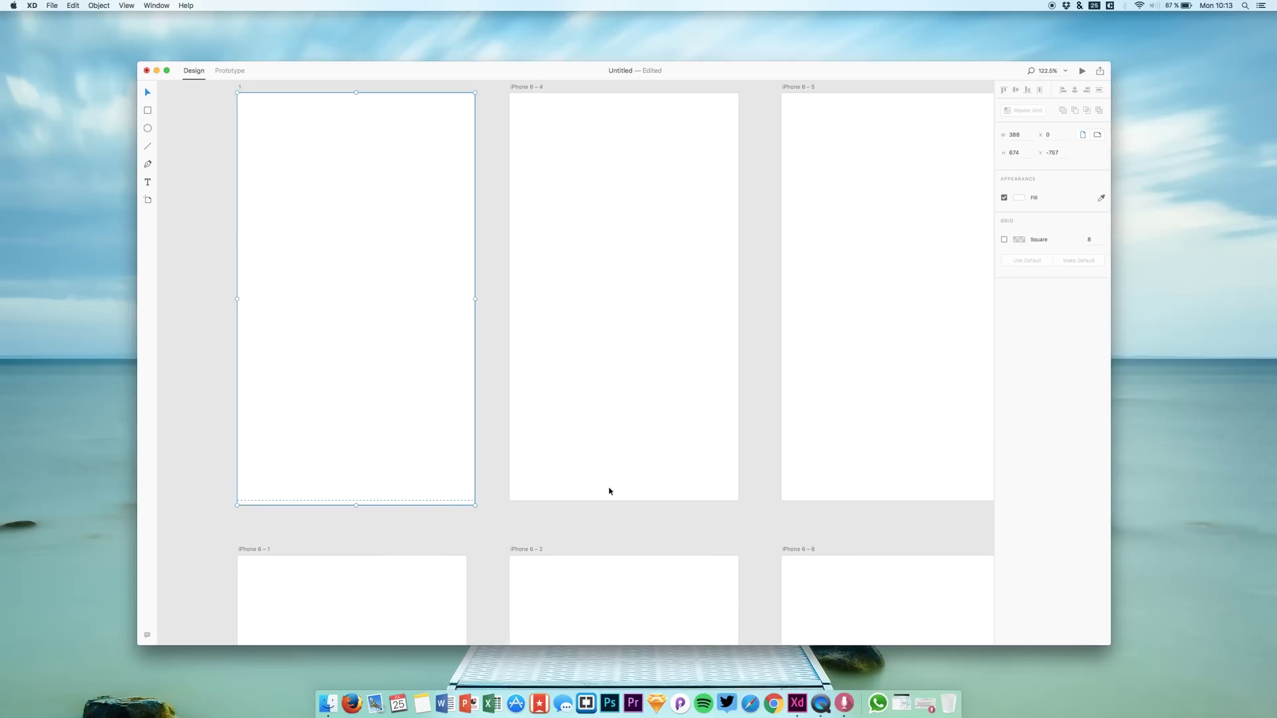
- Resize artboard 1 back to 375 × 667, then clear the selection
click(850, 473)
click(609, 450)
click(434, 430)
click(586, 424)
click(415, 488)
mouse_move(474, 506)
mouse_down()
mouse_move(450, 502)
mouse_move(467, 501)
mouse_up()
scroll(519, 529, up, 2)
click(478, 449)
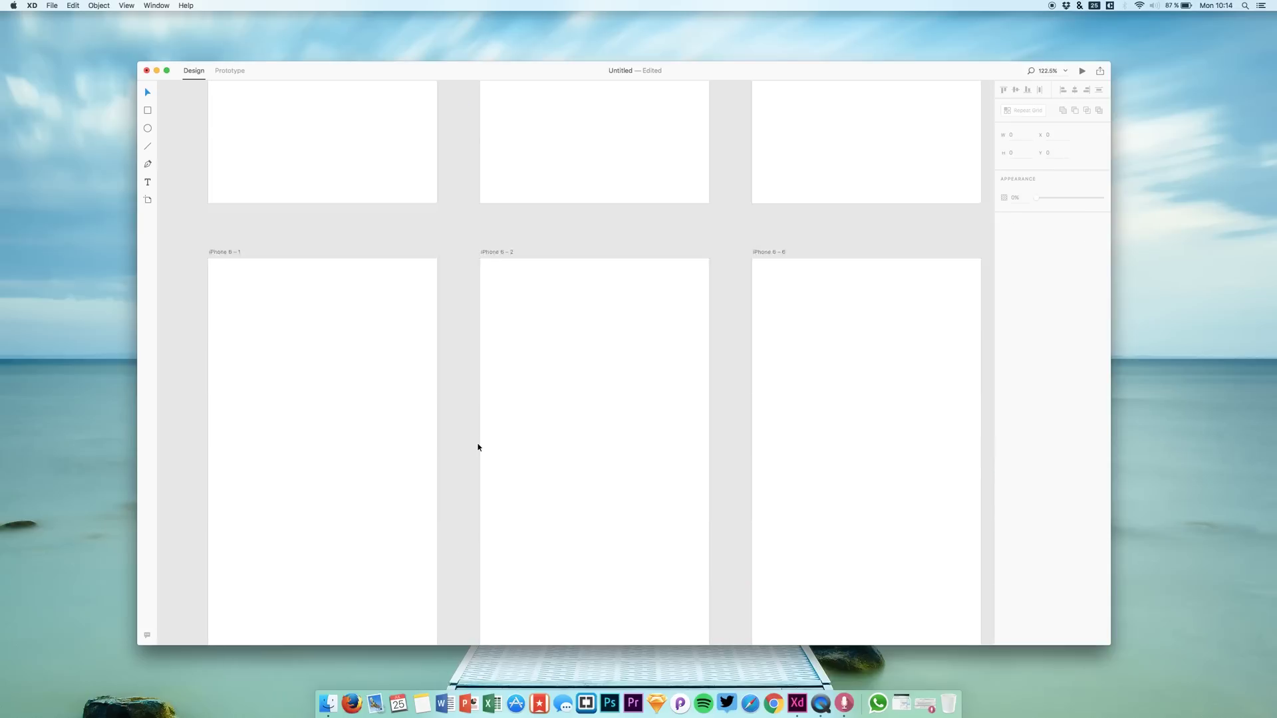
scroll(478, 447, down, 5)
scroll(478, 447, up, 3)
click(411, 438)
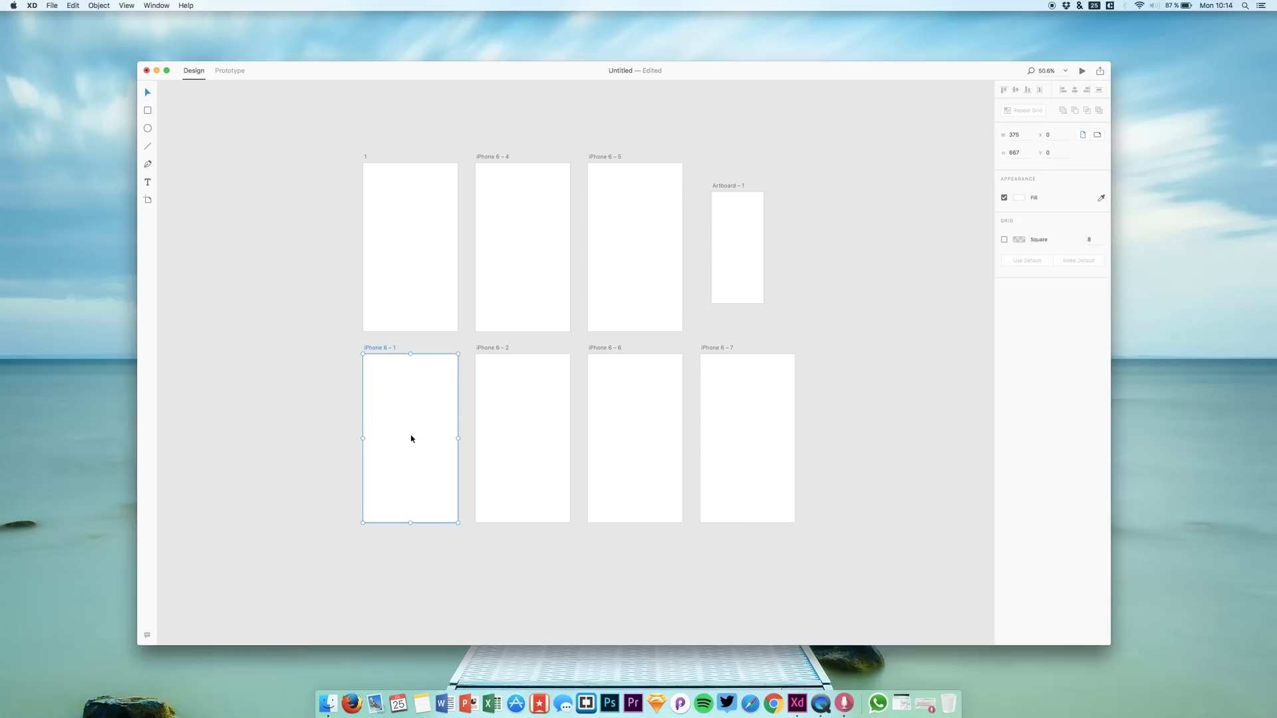
scroll(411, 438, down, 3)
scroll(411, 437, up, 1)
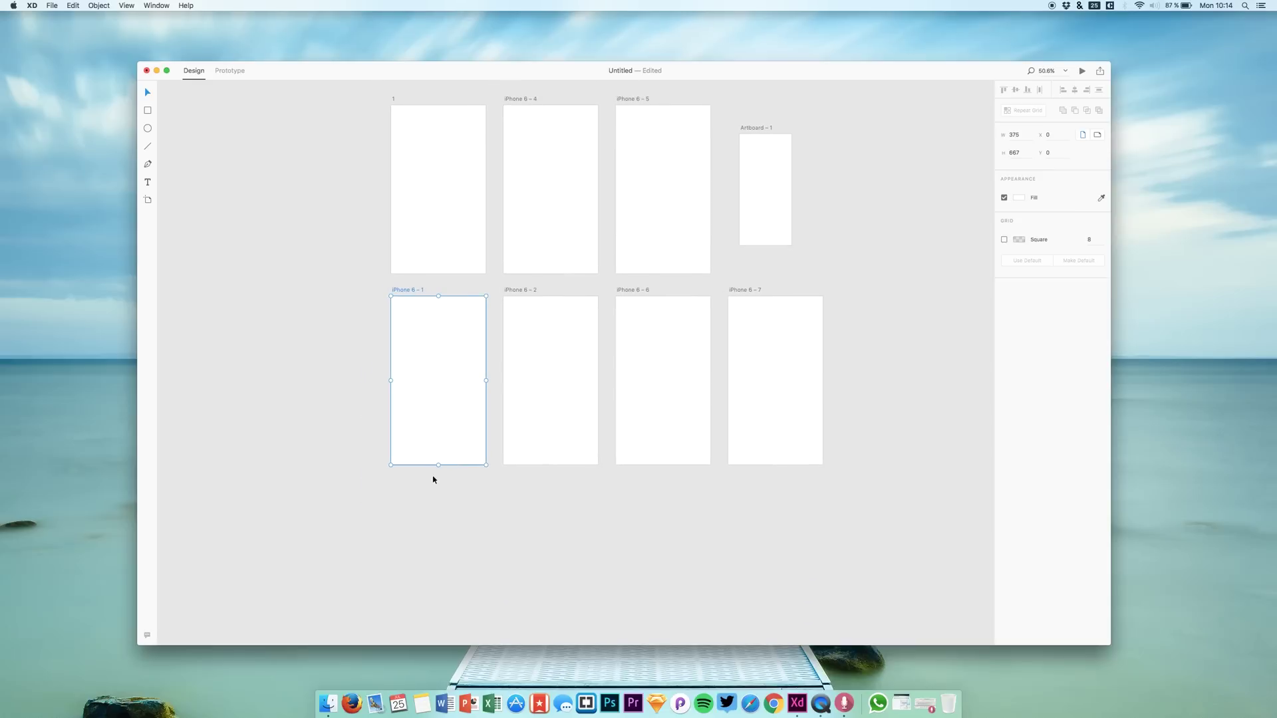
scroll(435, 463, down, 3)
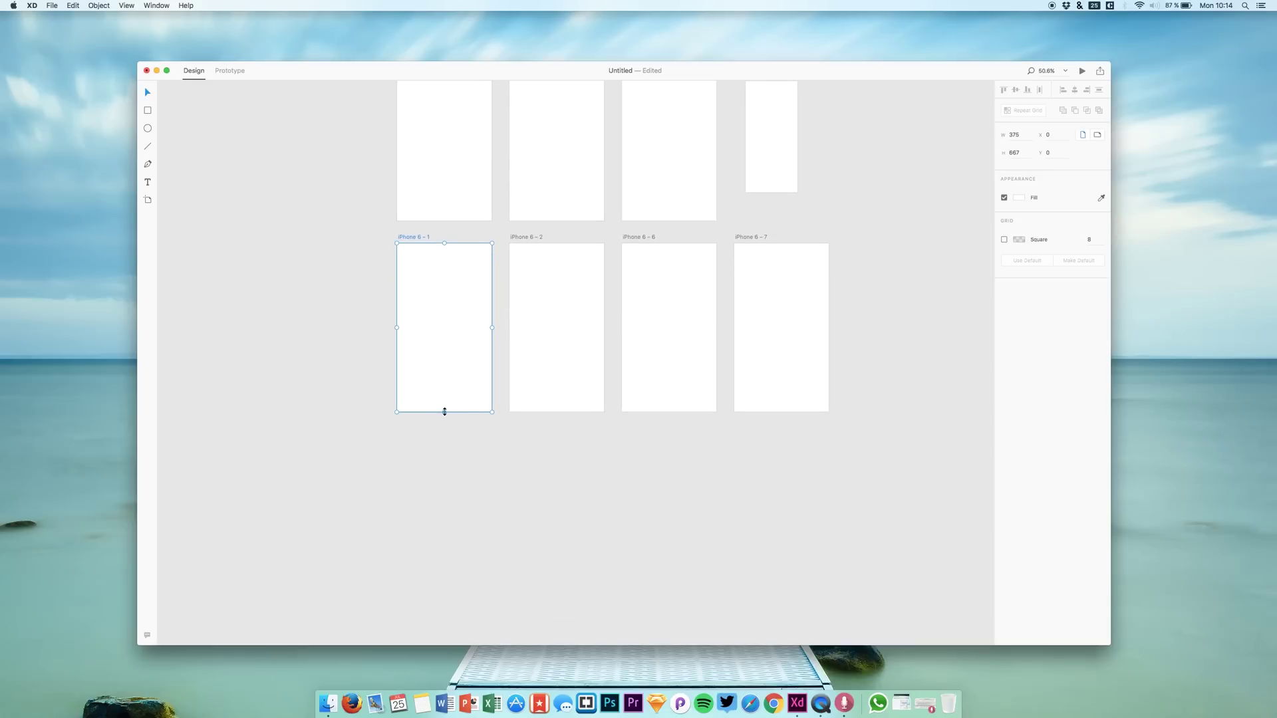
drag(445, 411, 429, 656)
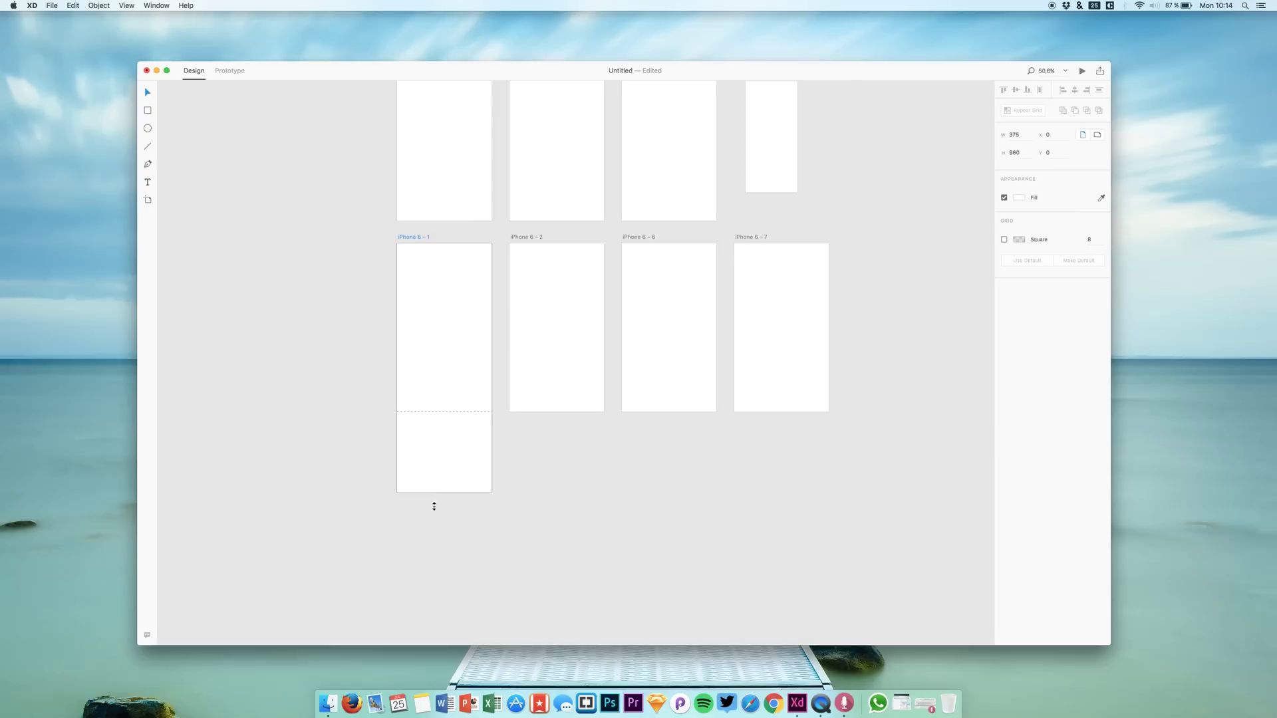
drag(430, 669, 436, 584)
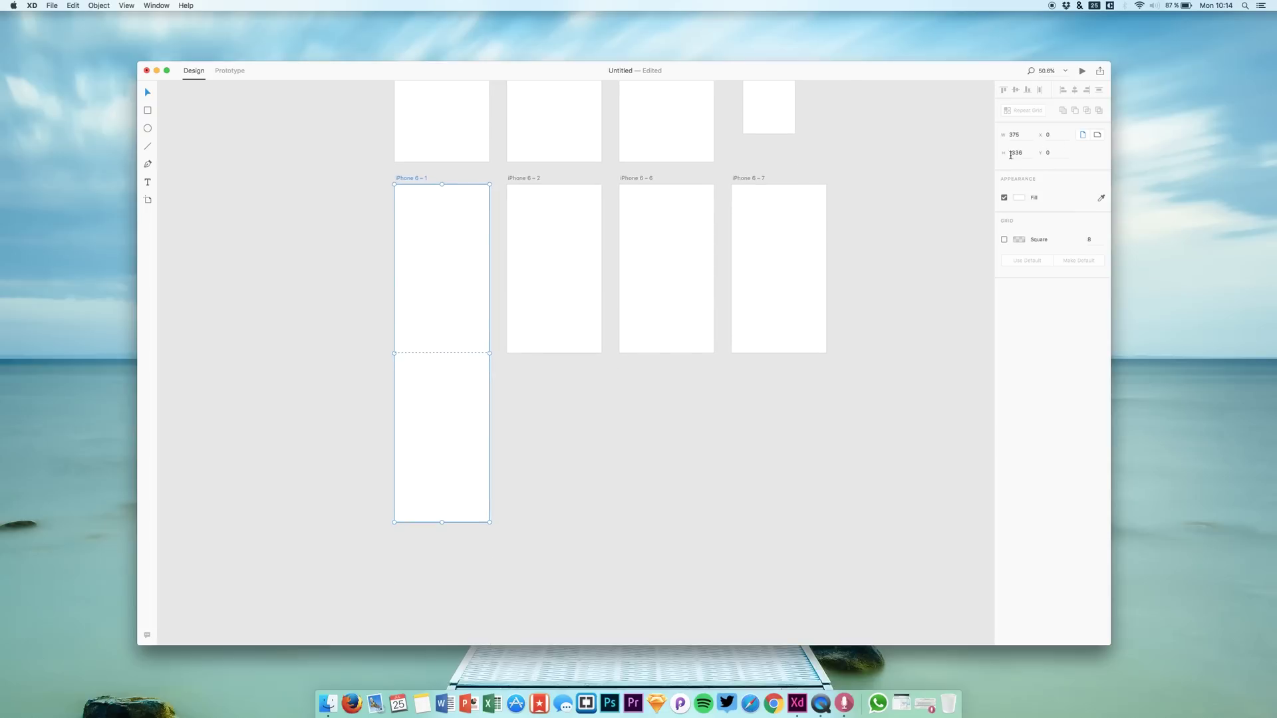
drag(1010, 153, 1023, 157)
key(Return)
drag(441, 521, 460, 304)
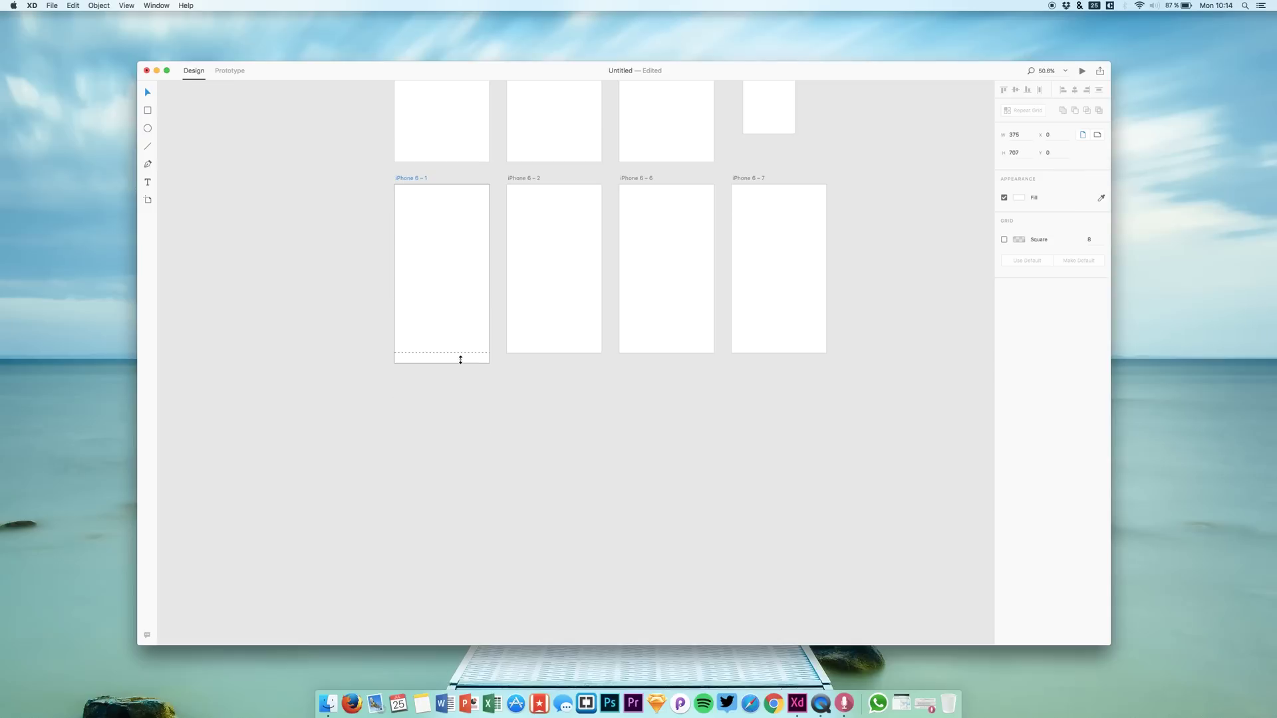
drag(459, 304, 460, 354)
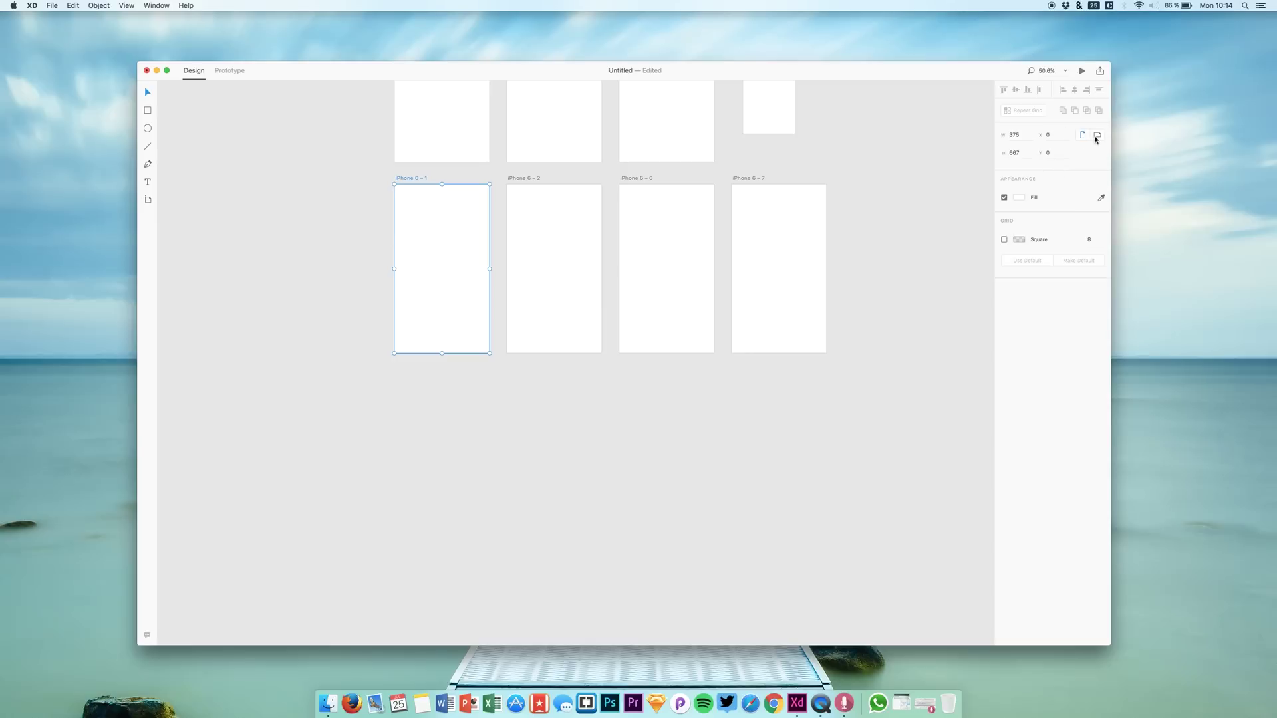
click(1097, 134)
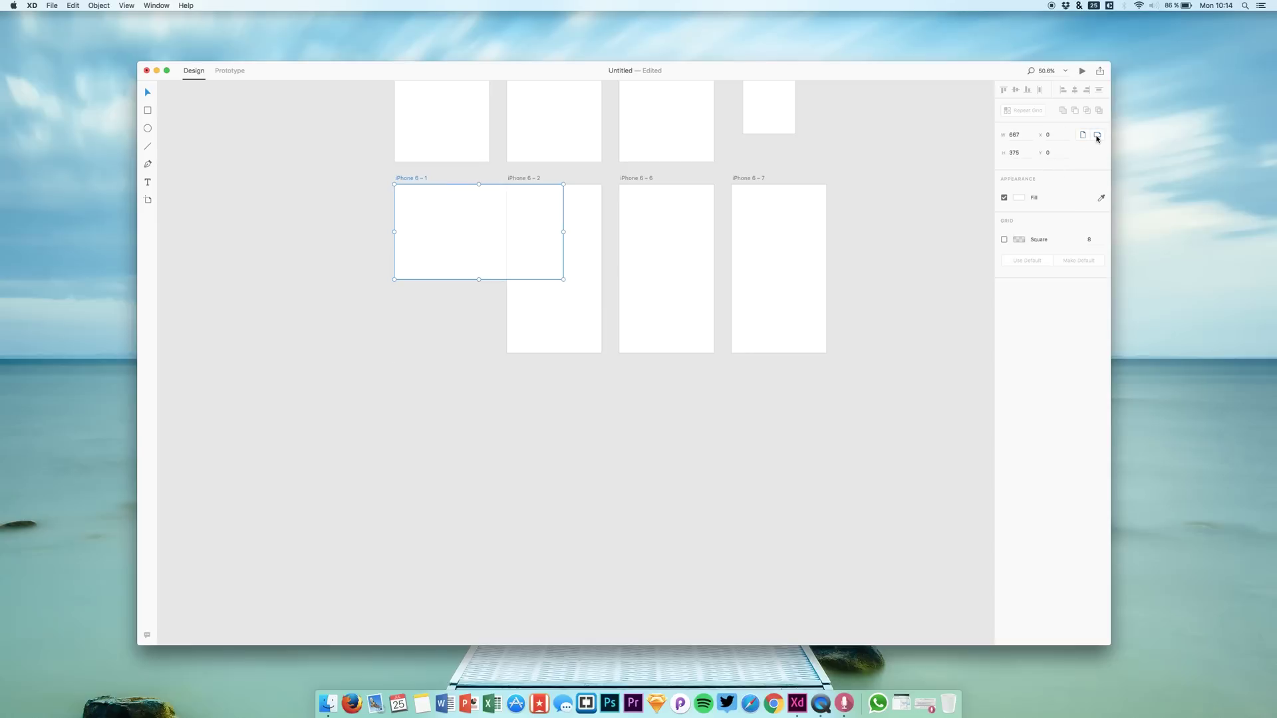
click(1082, 134)
click(1085, 137)
click(1096, 134)
click(1086, 136)
click(1097, 135)
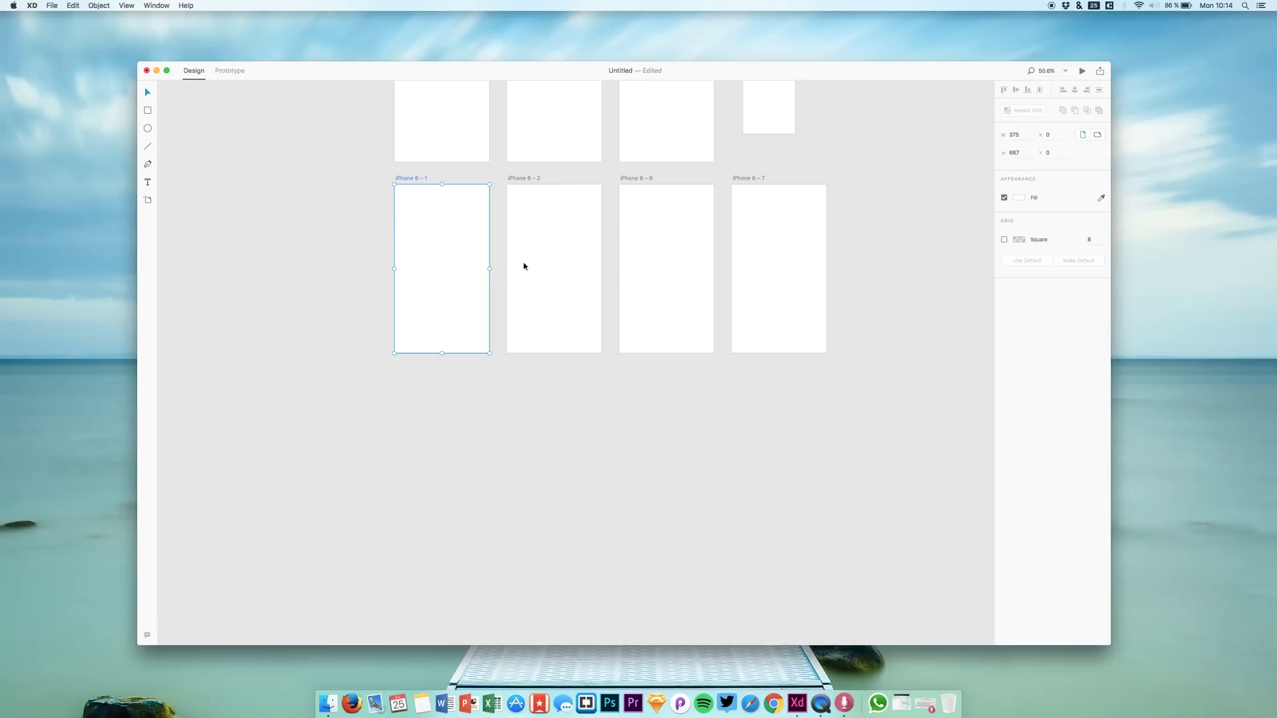
- Fill iPhone 6 – 1 with a fully opaque bright red
click(1018, 197)
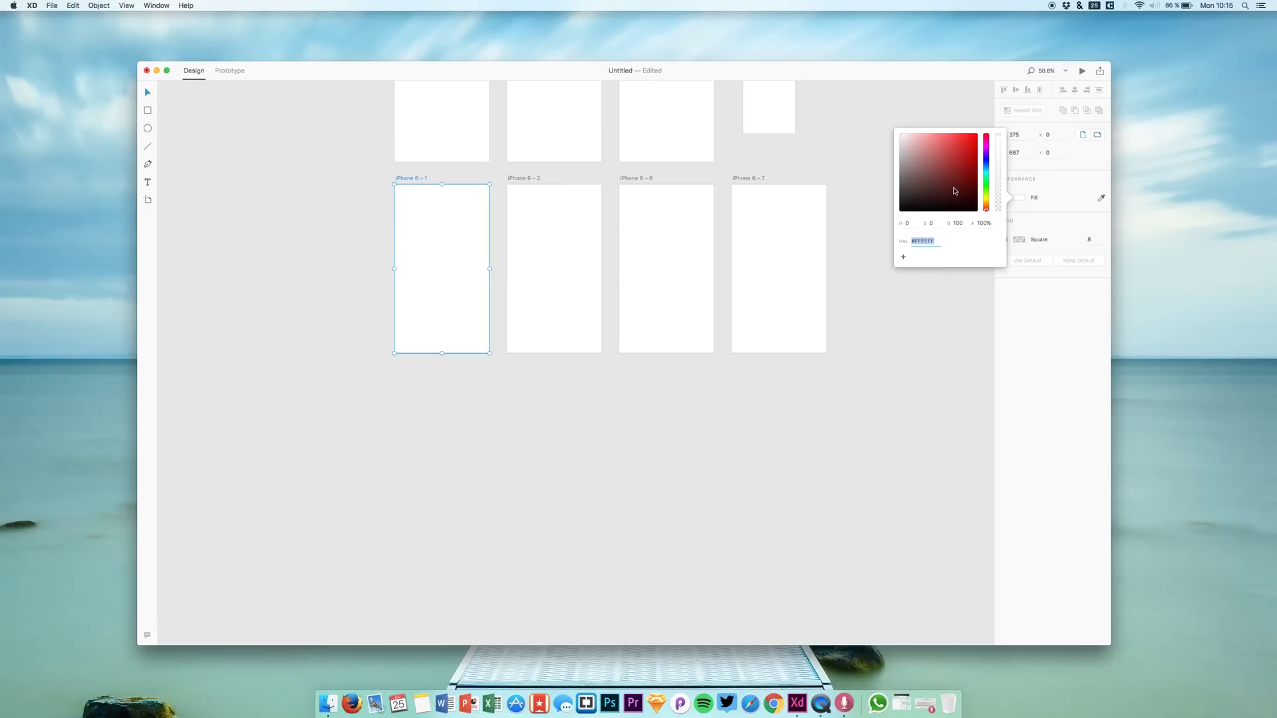
click(965, 166)
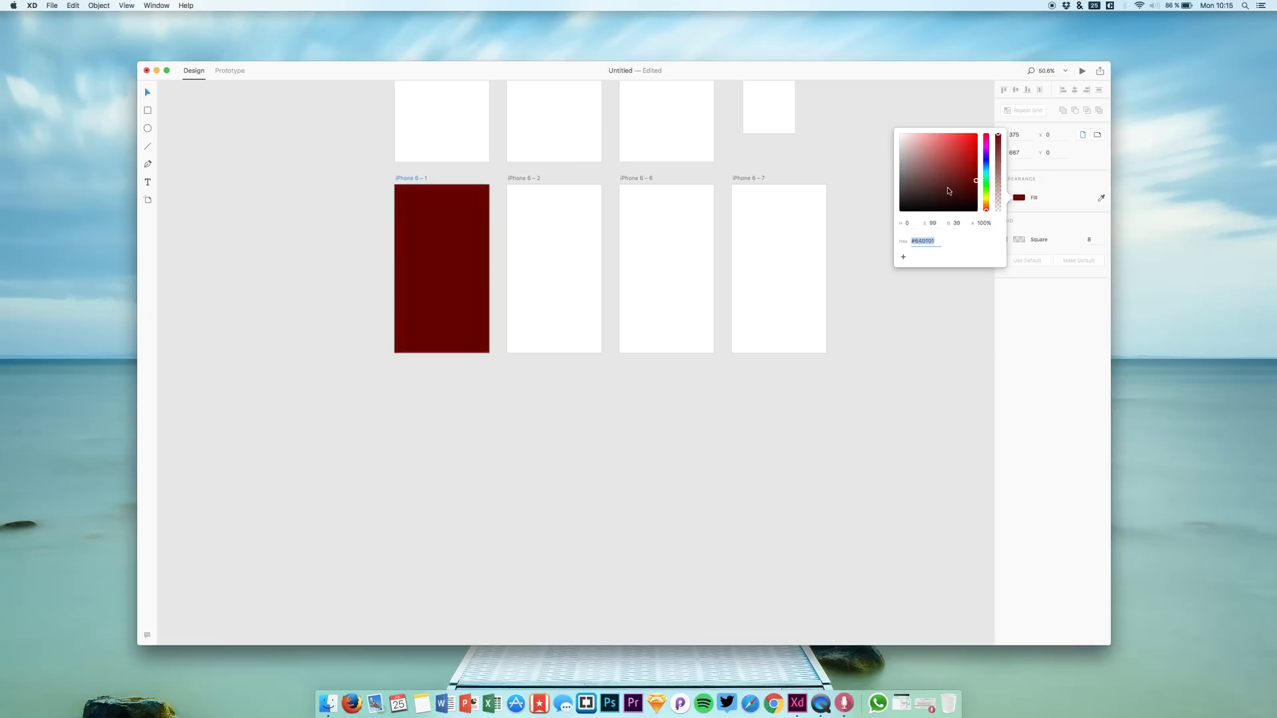
mouse_move(965, 166)
mouse_down()
mouse_move(957, 176)
mouse_move(952, 150)
mouse_move(950, 168)
mouse_move(999, 187)
mouse_move(993, 242)
mouse_up()
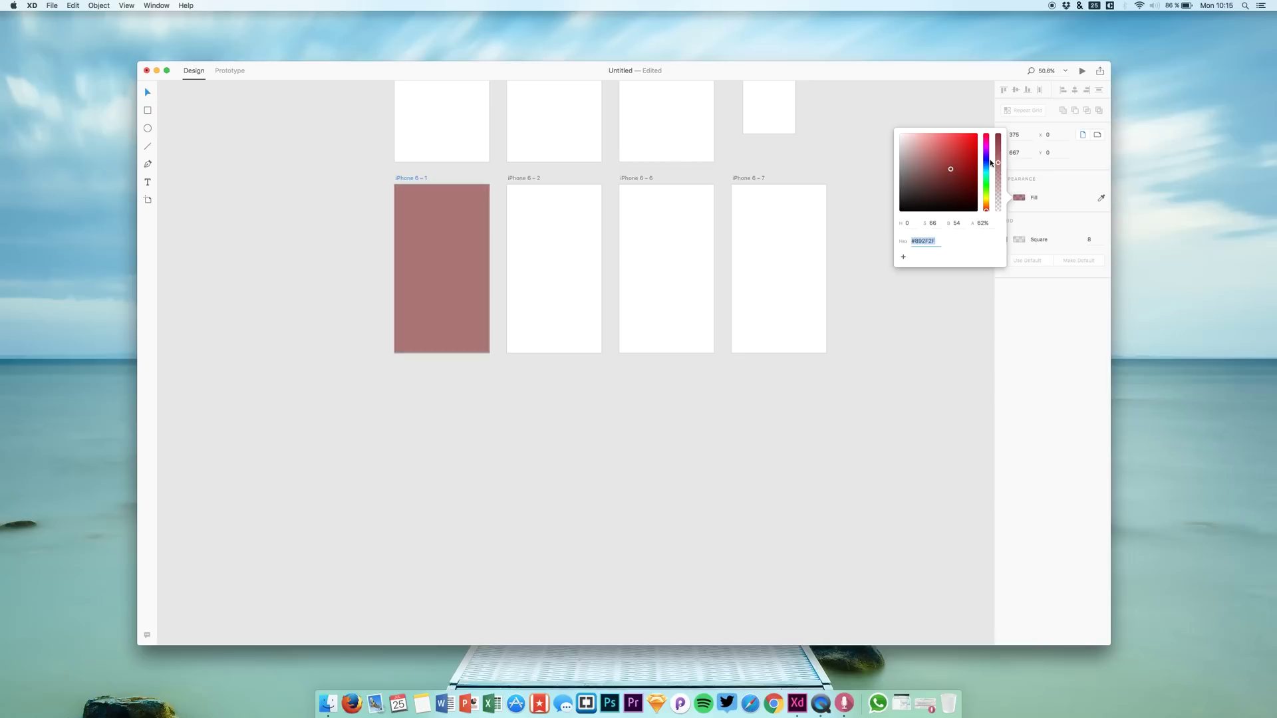
drag(993, 242, 986, 375)
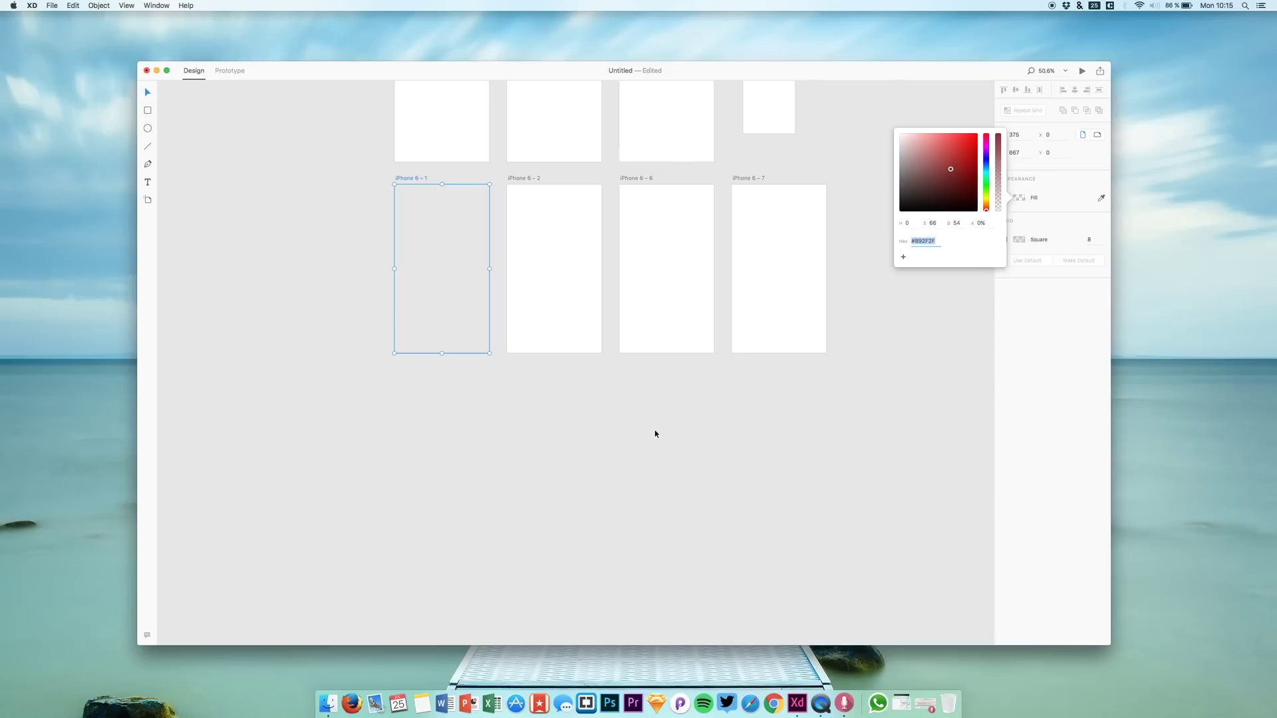
drag(1002, 171, 1003, 244)
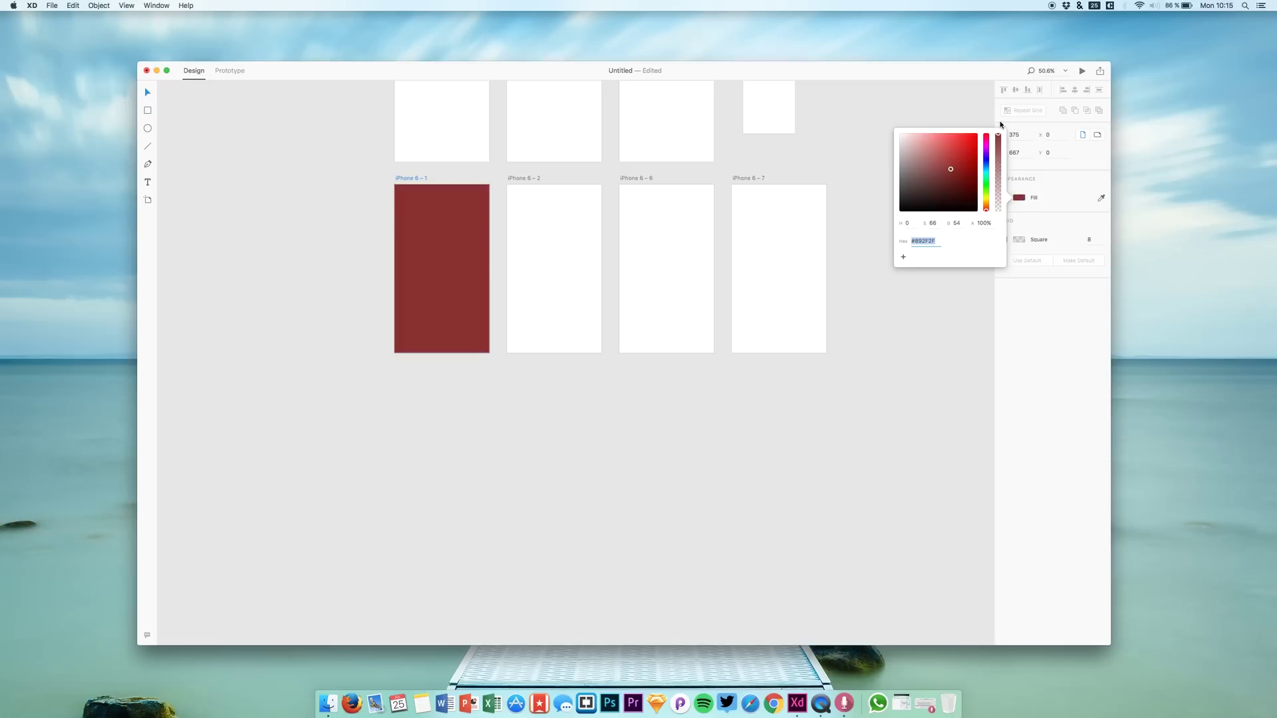
click(950, 137)
mouse_move(1005, 177)
mouse_down()
mouse_move(1000, 131)
mouse_move(949, 139)
mouse_up()
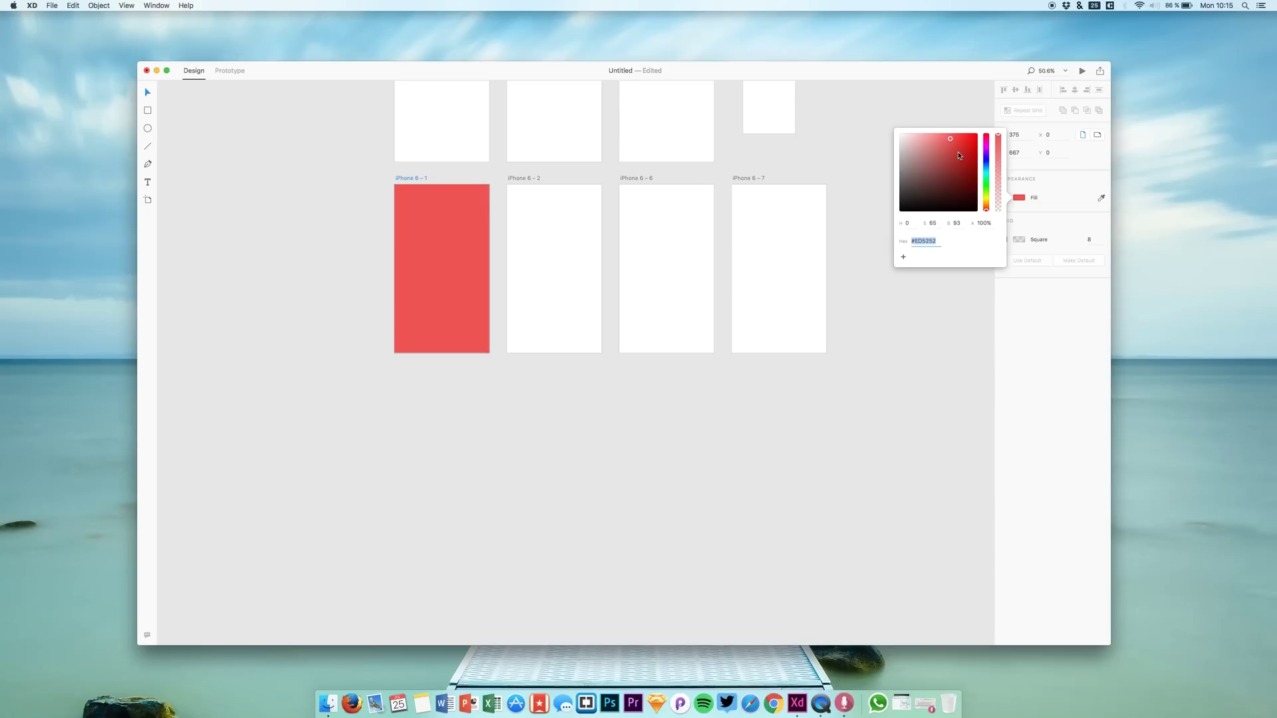
click(1064, 206)
- Turn on the square grid for iPhone 6 – 1 and adjust its fill colour
click(1005, 240)
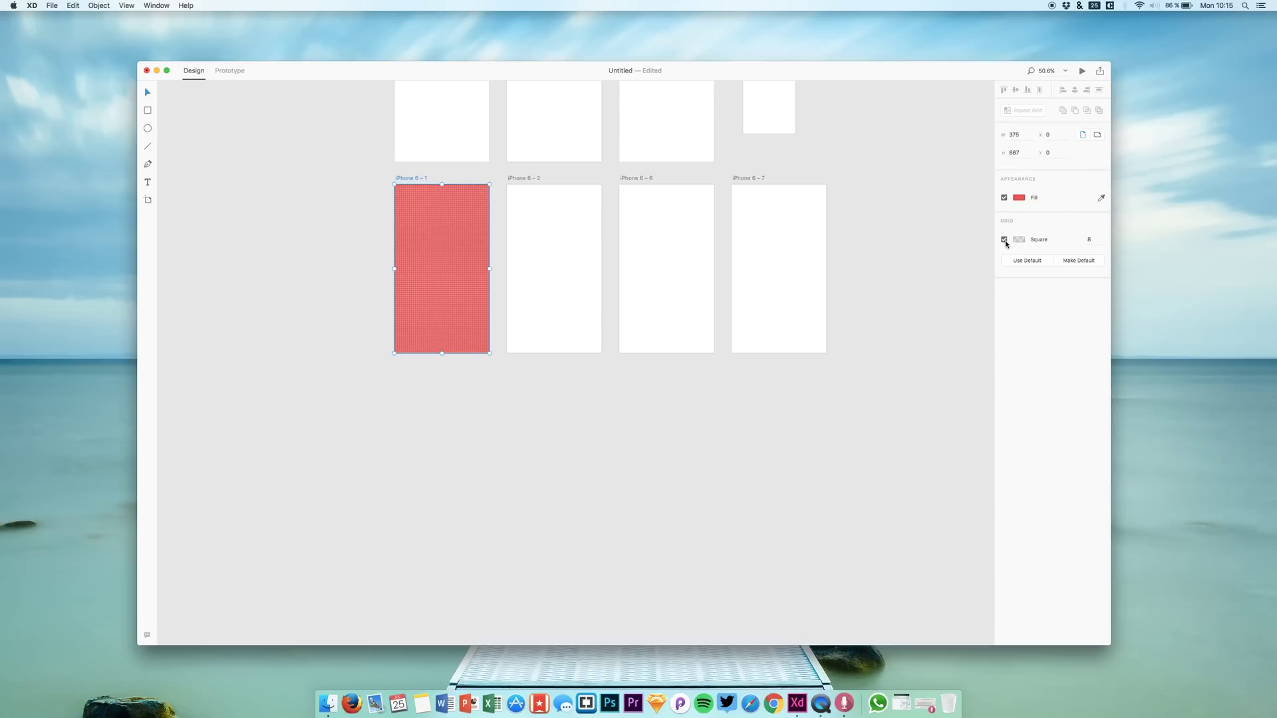
scroll(400, 249, up, 5)
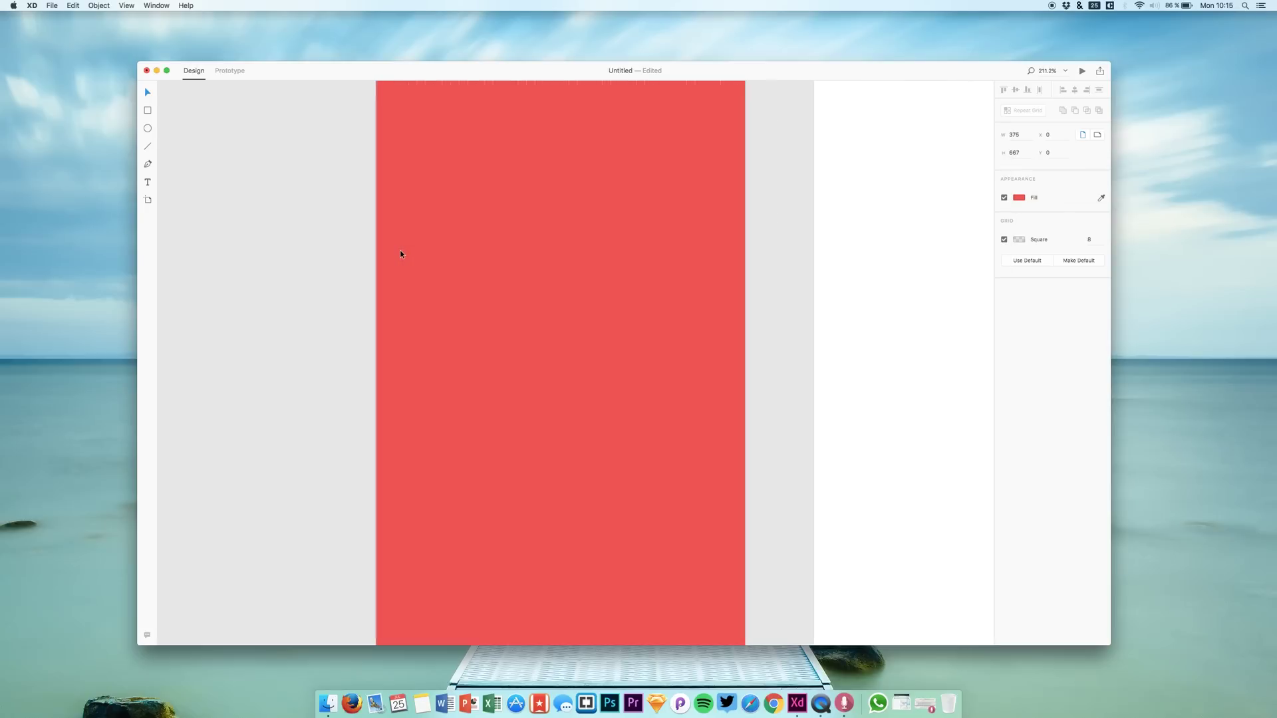
scroll(400, 251, down, 3)
scroll(401, 248, left, 2)
scroll(400, 249, up, 1)
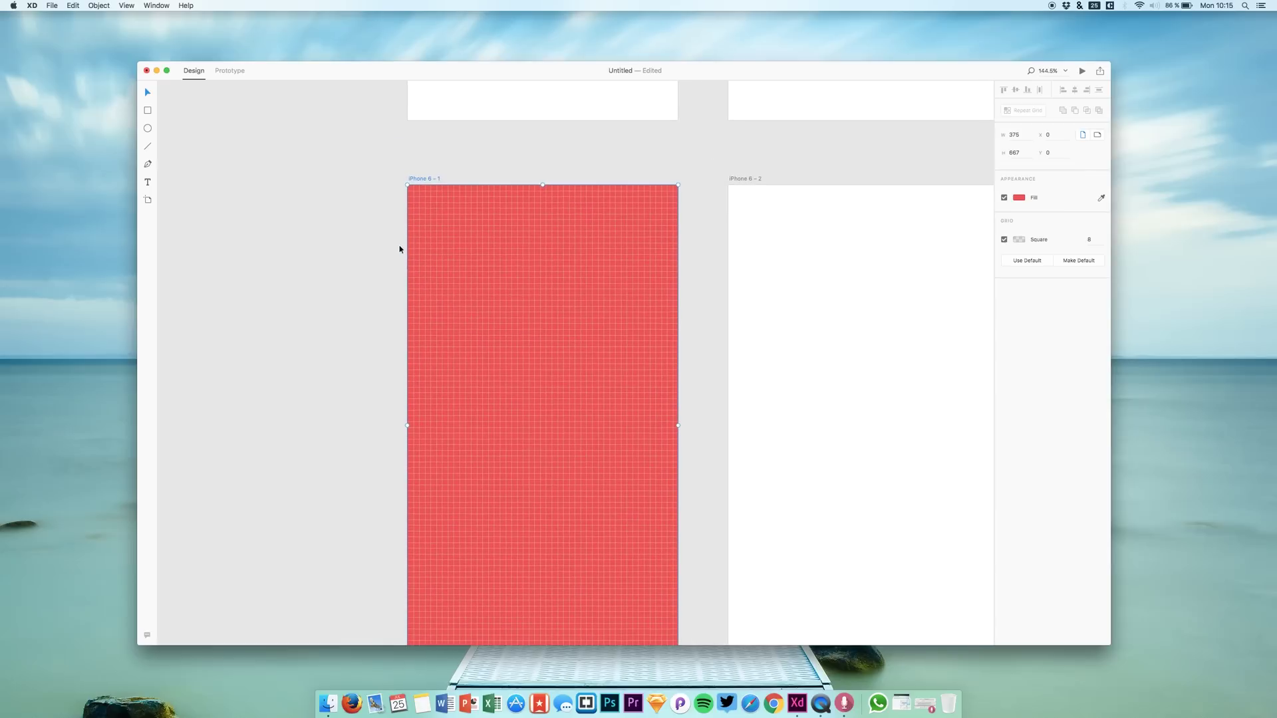
click(1019, 196)
mouse_move(957, 195)
mouse_down()
mouse_move(911, 143)
mouse_move(924, 189)
mouse_up()
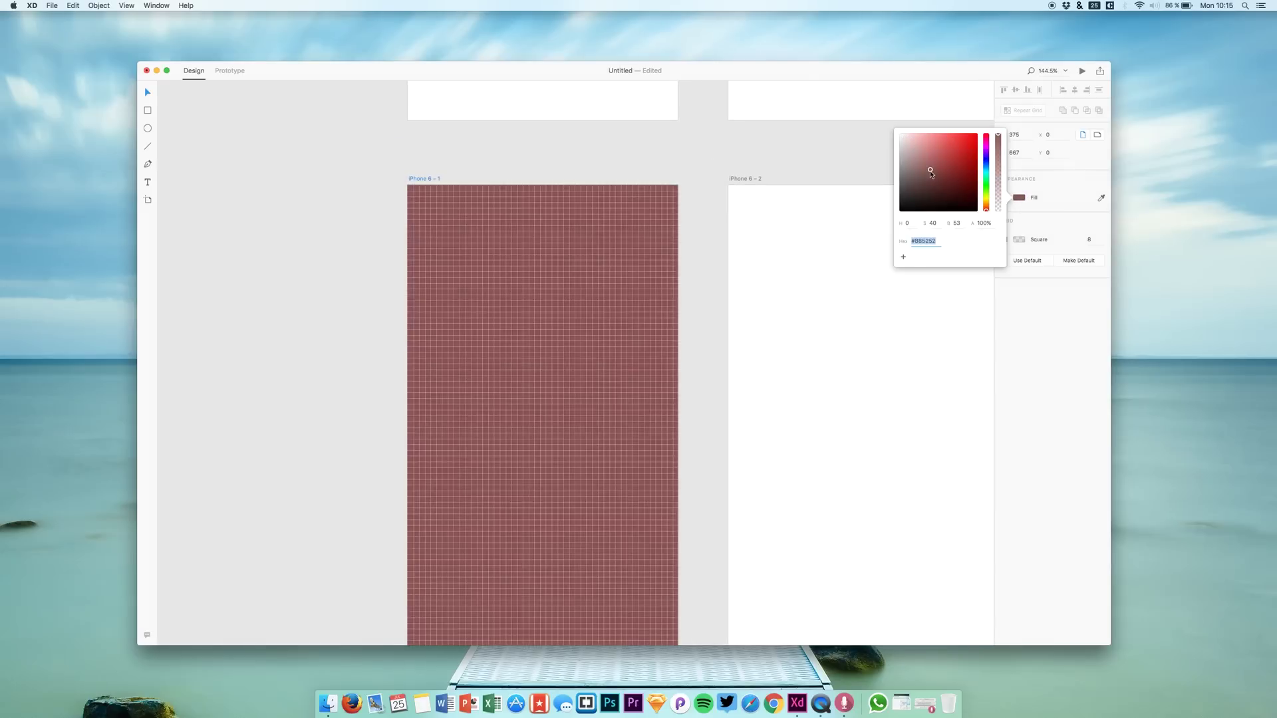
- Set the grid line colour to a translucent dark red
click(1052, 241)
drag(944, 220, 919, 248)
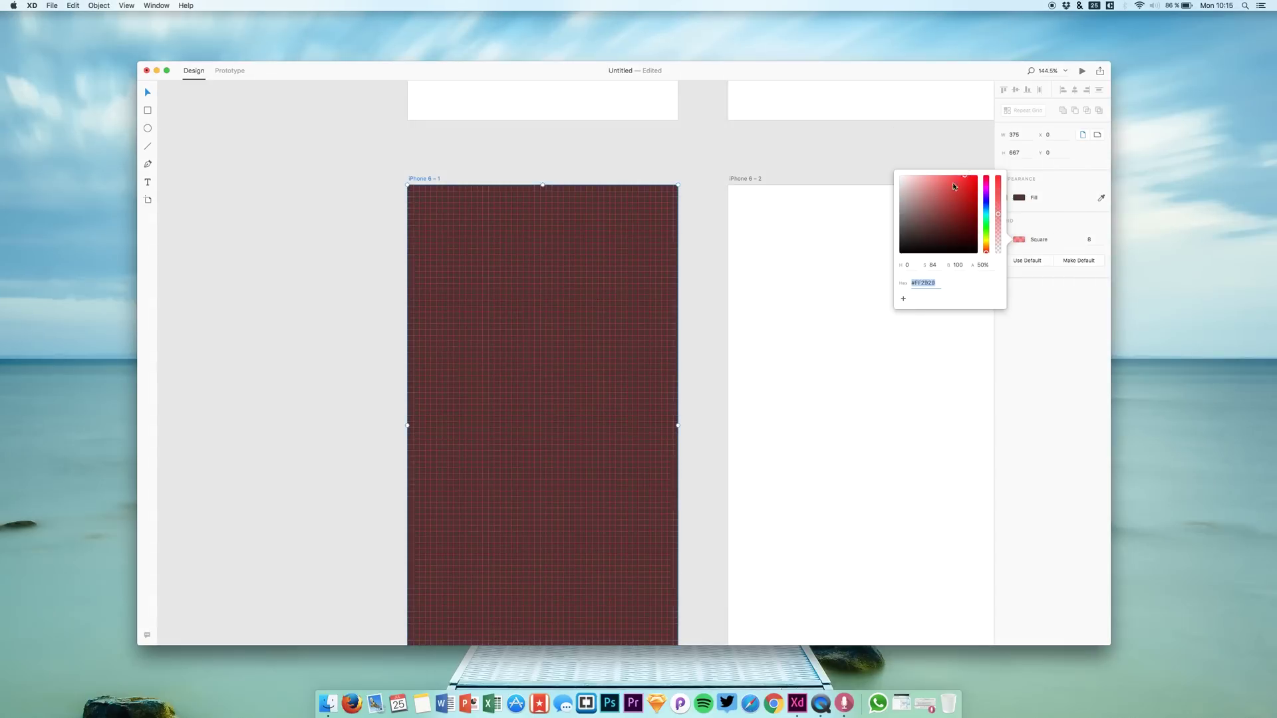
mouse_move(919, 248)
mouse_down()
mouse_move(873, 161)
mouse_move(935, 235)
mouse_up()
mouse_move(934, 234)
mouse_down()
mouse_move(962, 225)
mouse_move(998, 242)
mouse_up()
click(1027, 301)
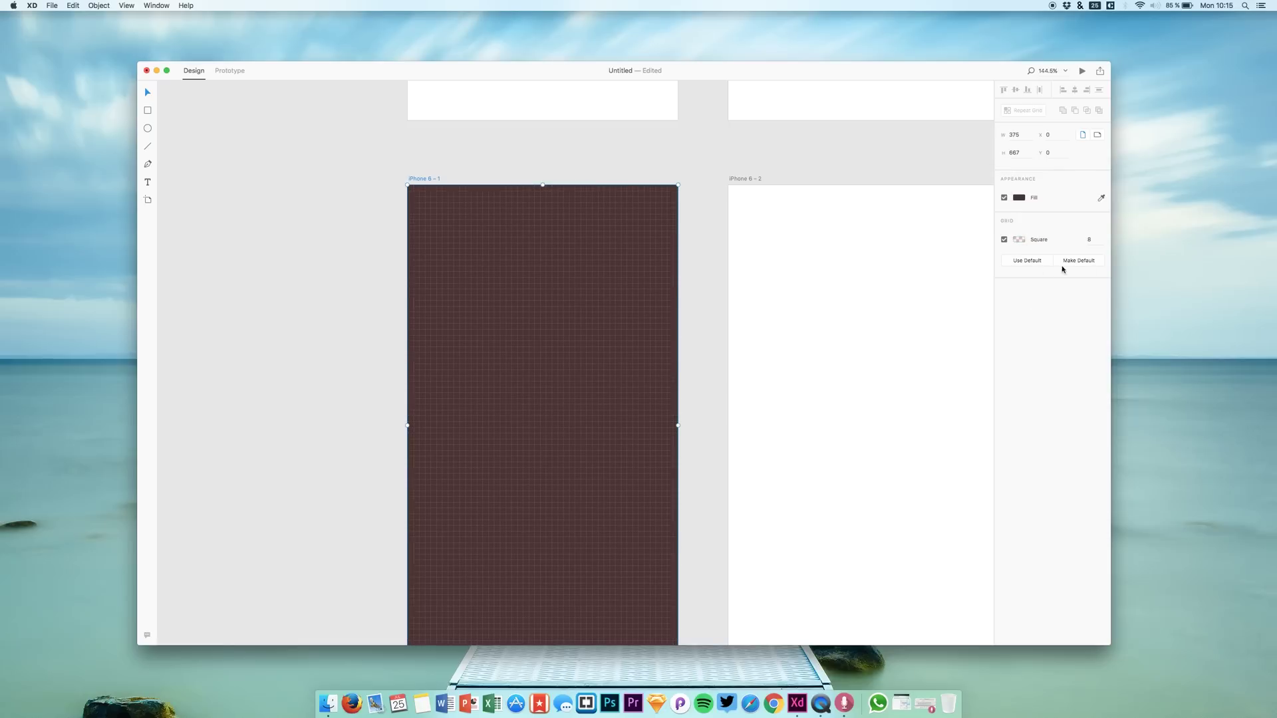
- Try grid square sizes 20 and 100, then settle on a fine size of 3
click(1089, 240)
text(20)
key(Return)
click(1091, 240)
text(100)
key(Return)
click(1092, 241)
text(8)
key(Return)
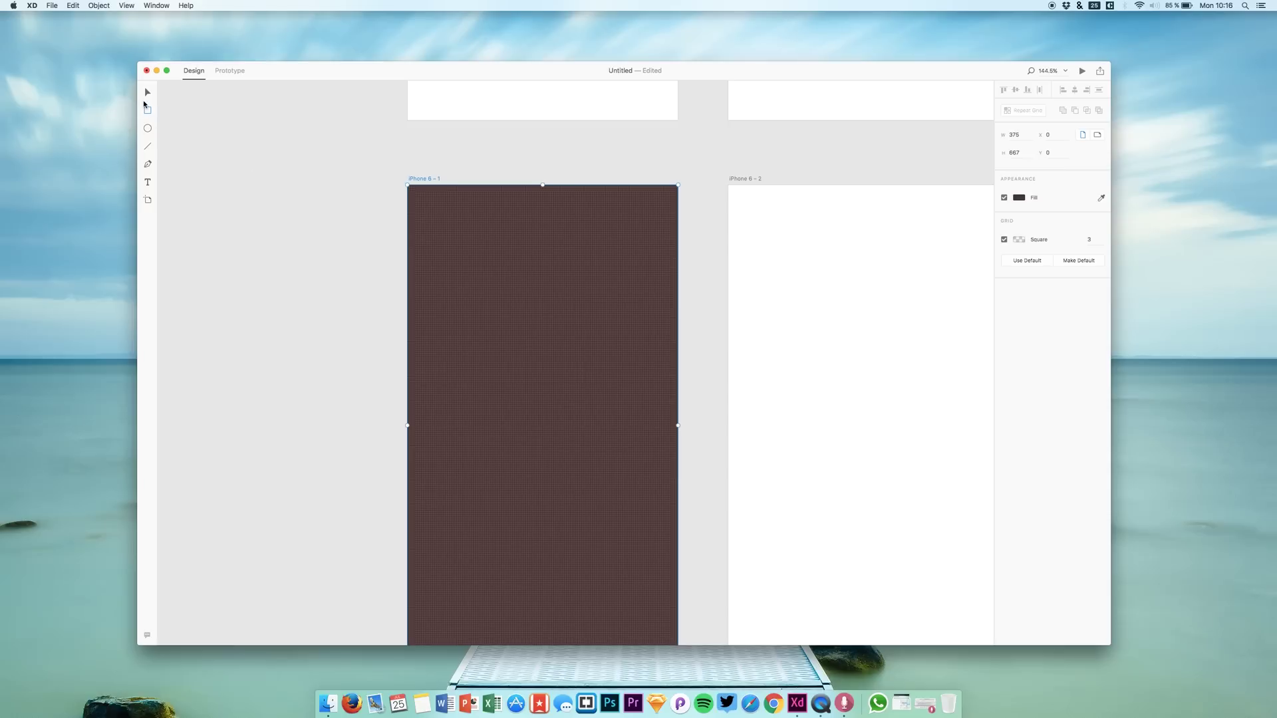
key(super+0)
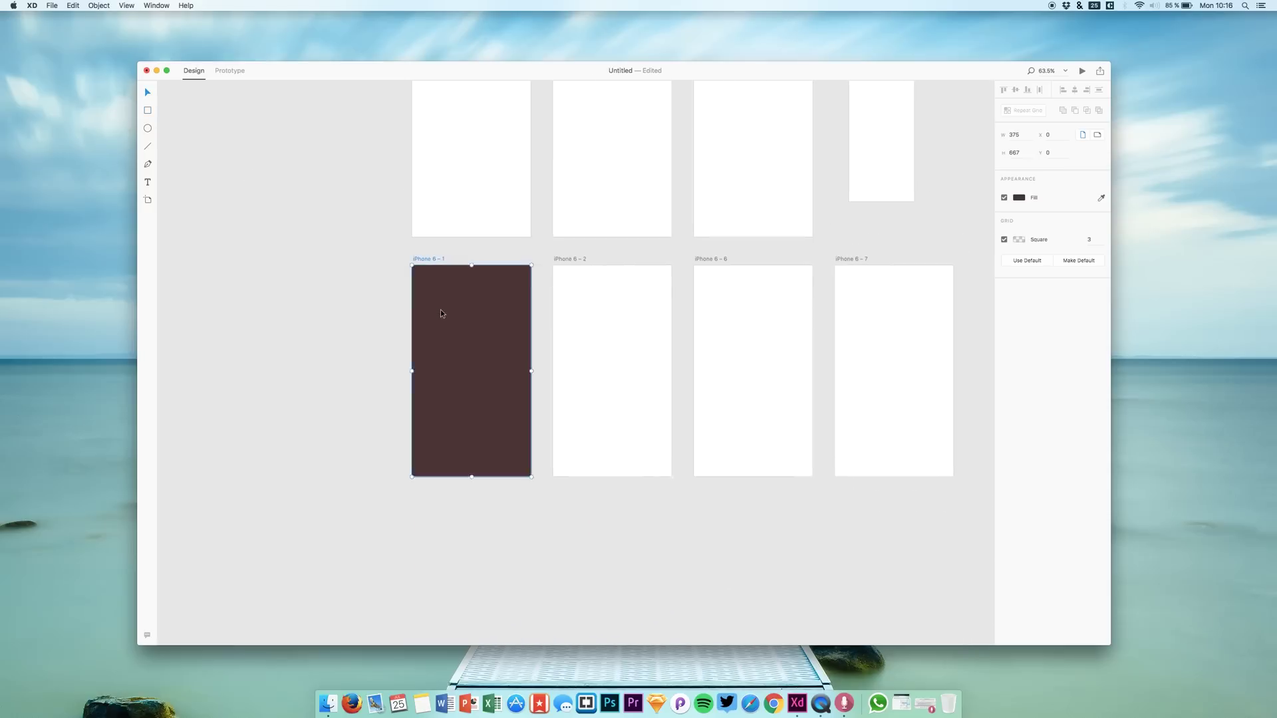
- Select the dark iPhone 6 – 1 artboard, nudge its edge, then deselect it
click(441, 314)
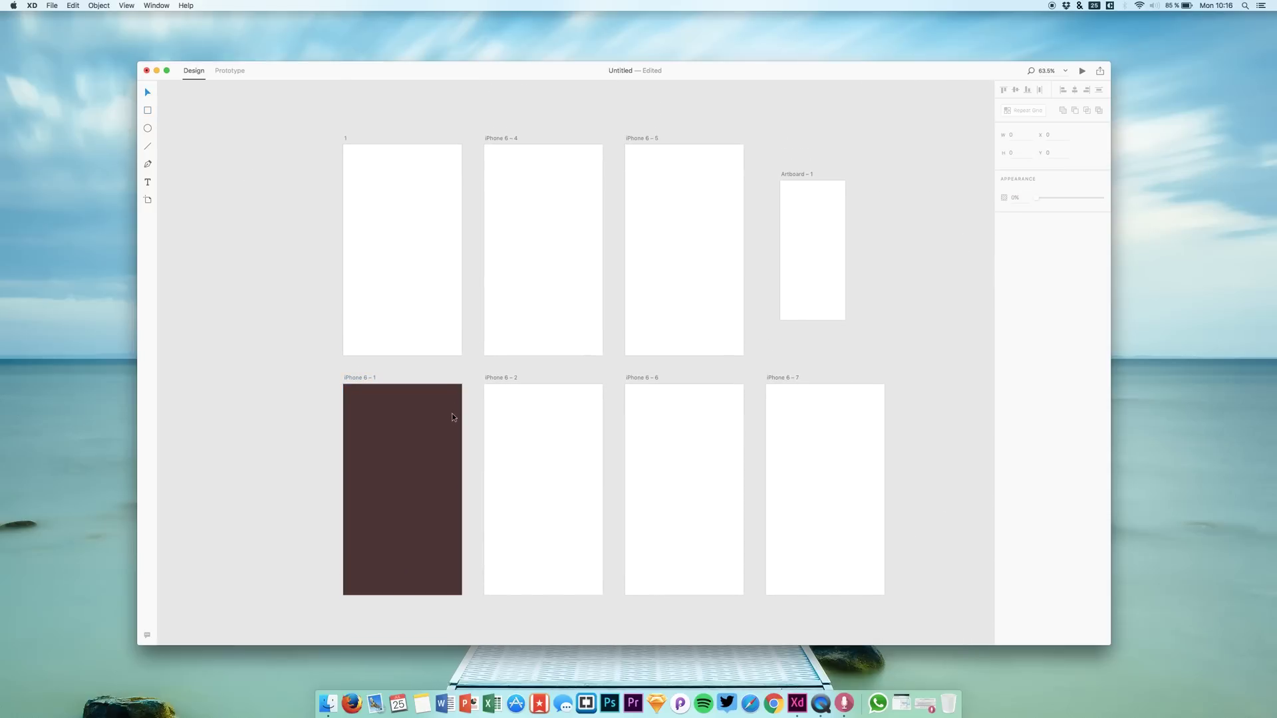
scroll(453, 413, down, 2)
scroll(452, 413, right, 1)
click(395, 390)
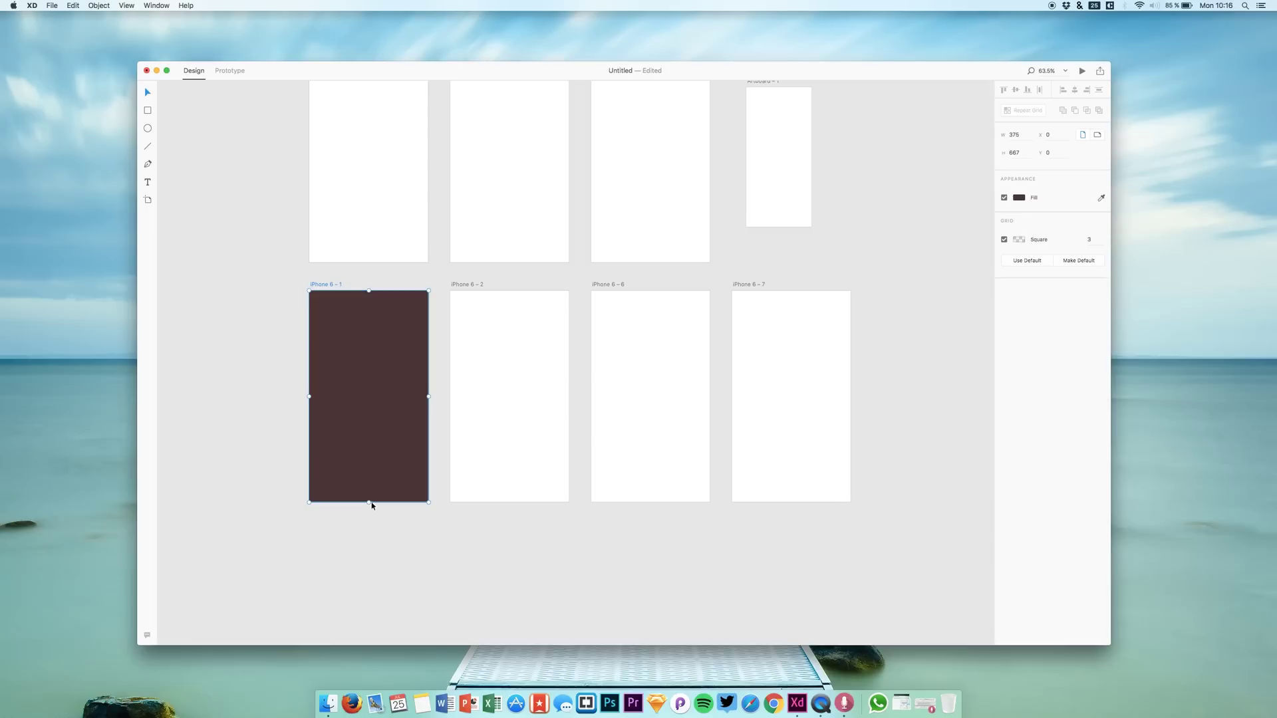
mouse_move(367, 502)
mouse_down()
mouse_move(367, 617)
mouse_move(381, 502)
mouse_up()
click(434, 396)
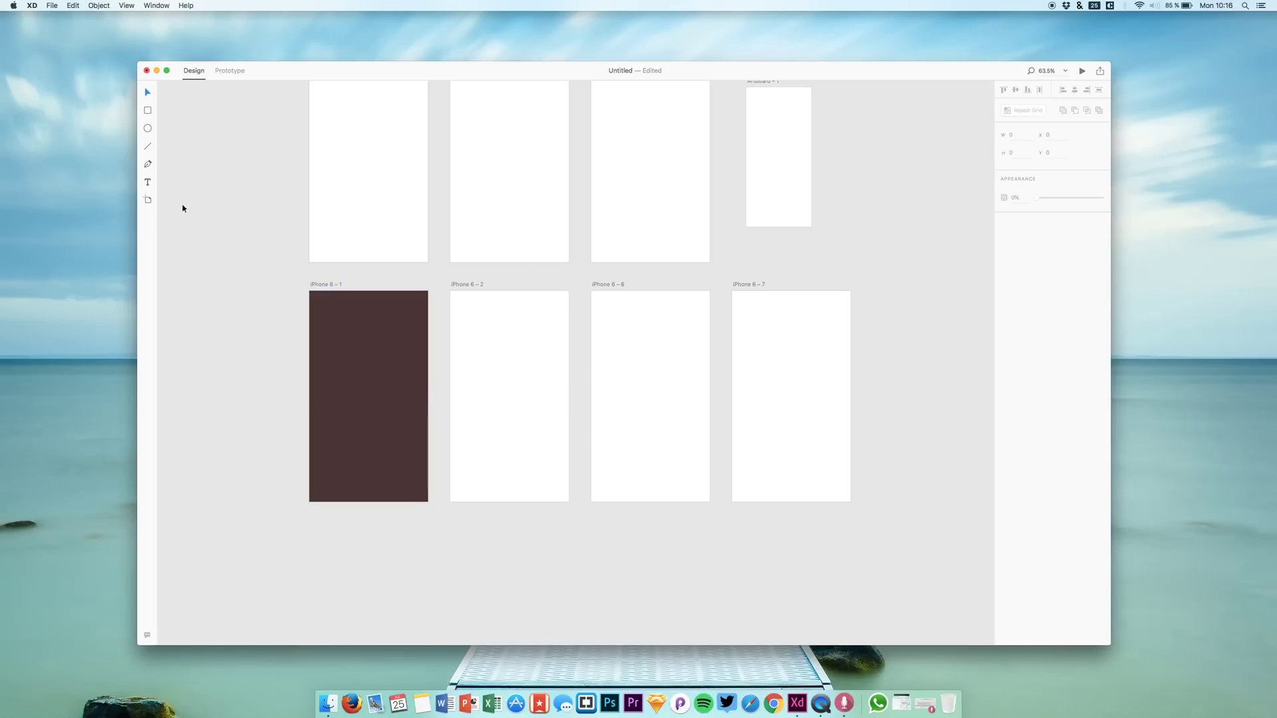
- Draw a large new artboard on the empty canvas and add an iPhone 6 artboard
click(148, 200)
scroll(760, 234, right, 5)
scroll(770, 210, up, 2)
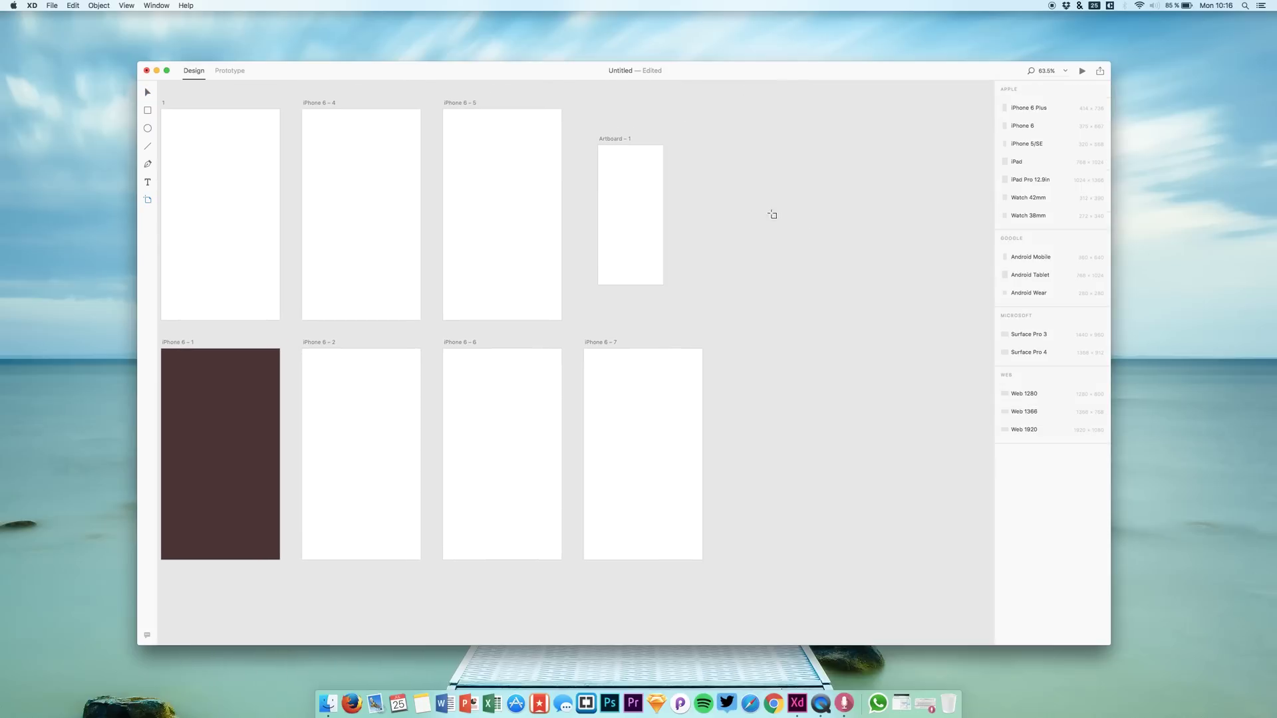
drag(776, 160, 1017, 379)
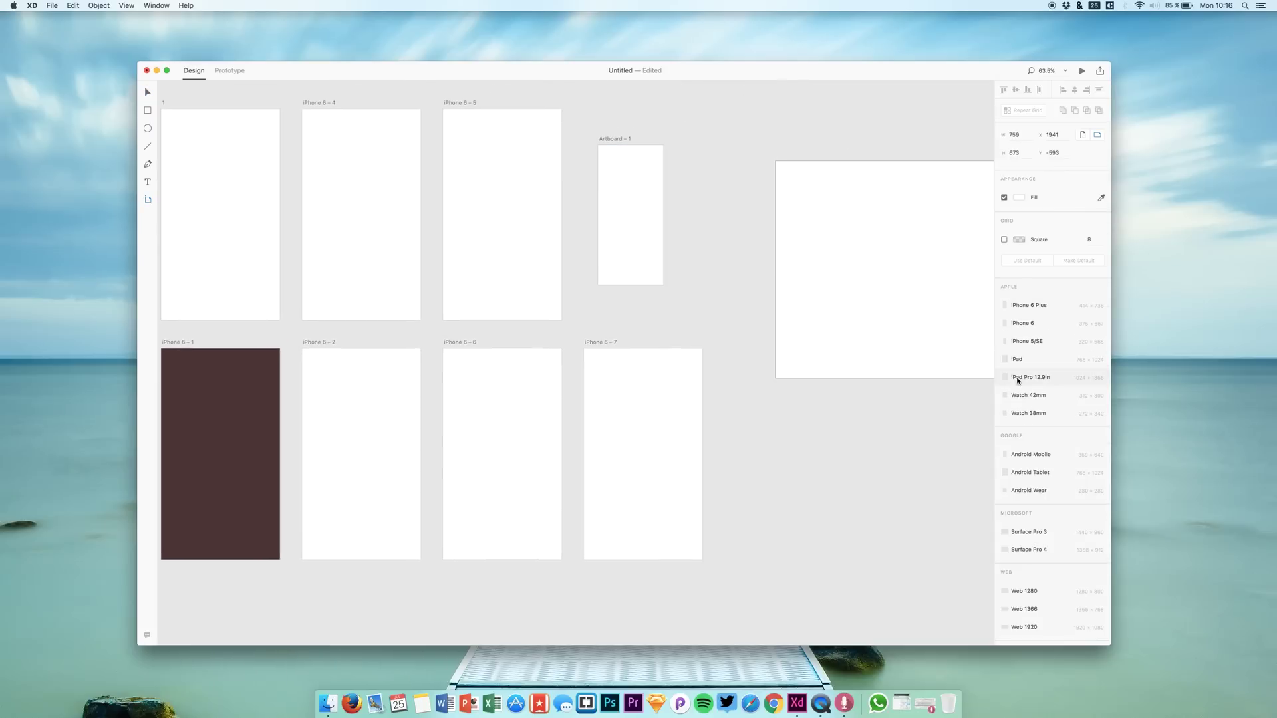
click(861, 449)
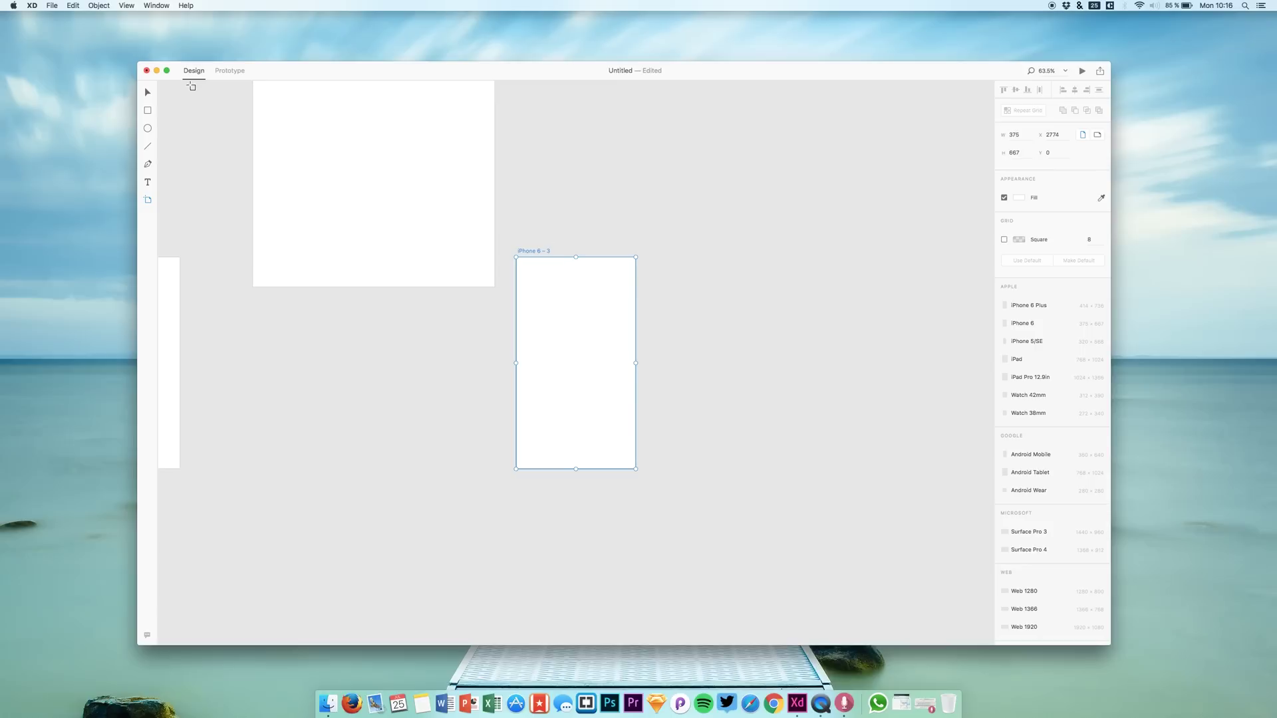
- Close the document without saving and create a 100 × 100 custom-size design
click(146, 70)
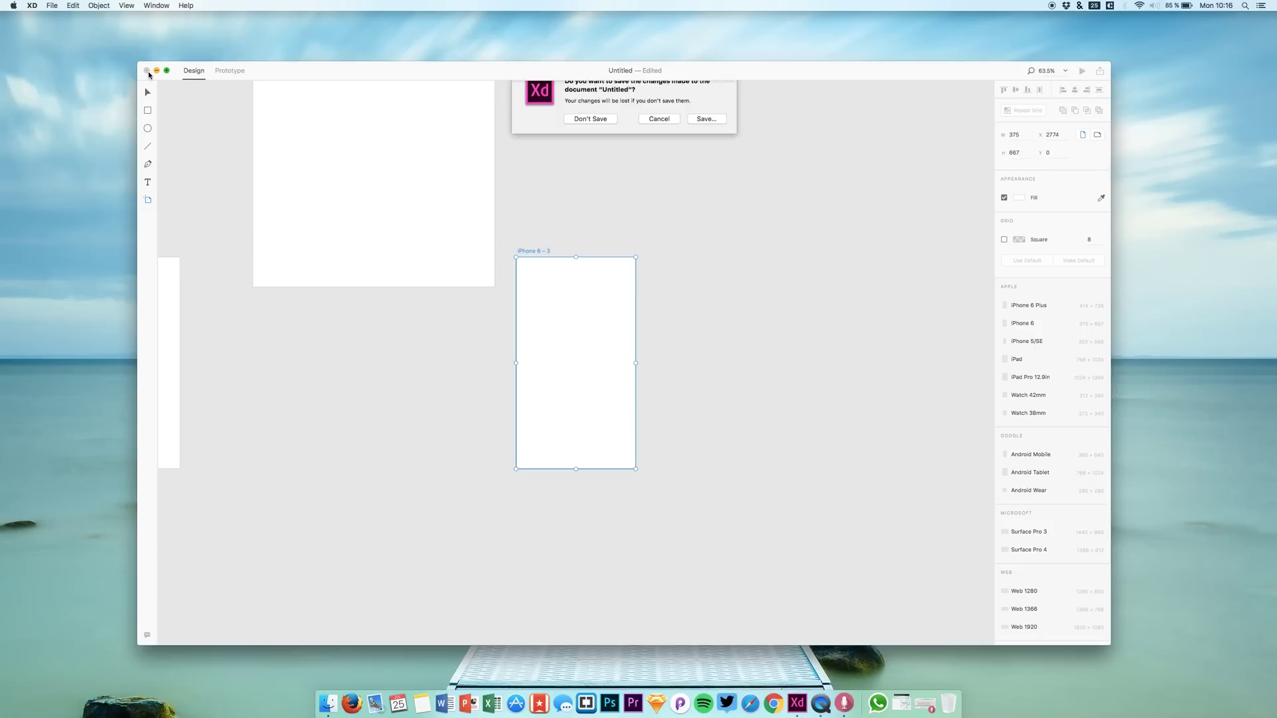
click(580, 133)
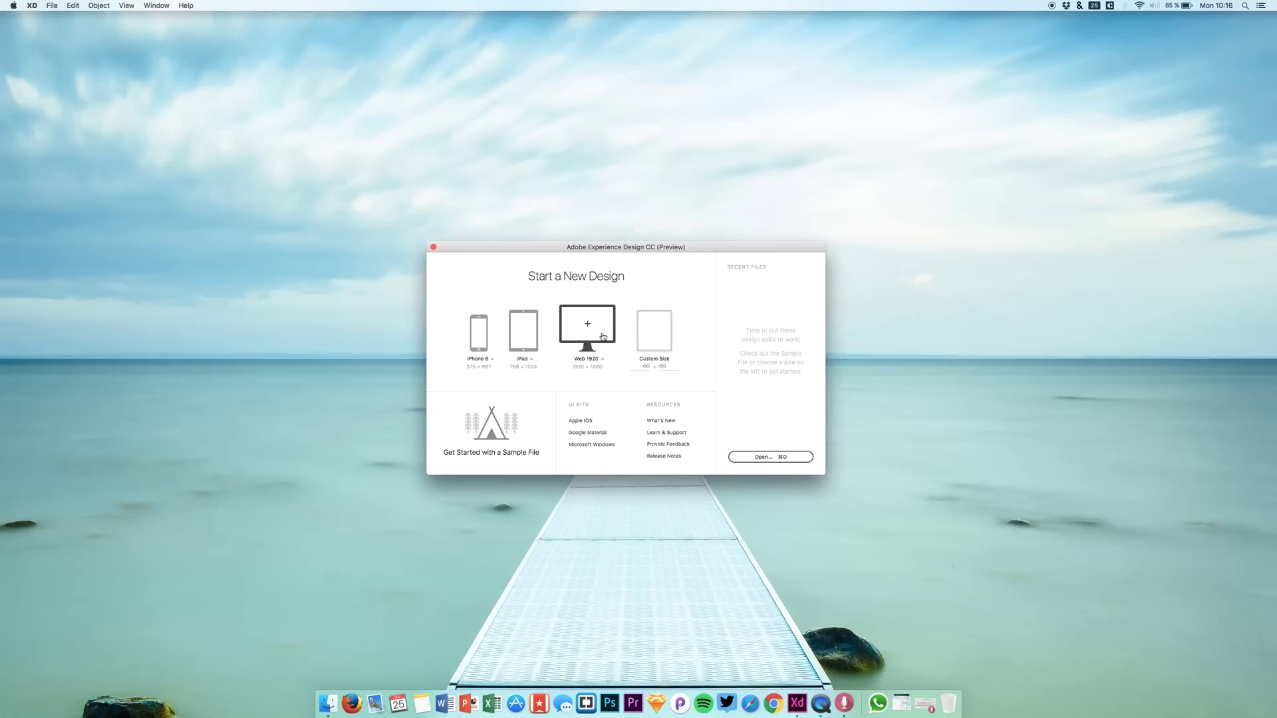
click(640, 366)
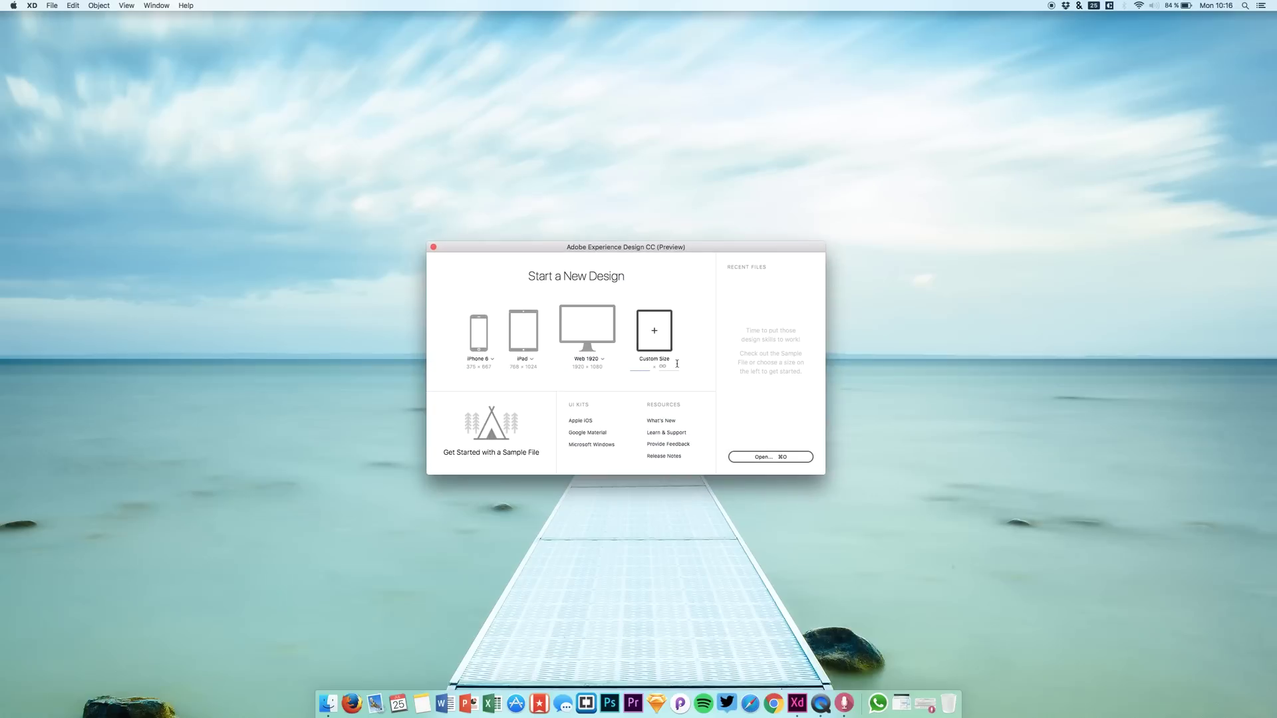
text(10)
key(Tab)
key(Return)
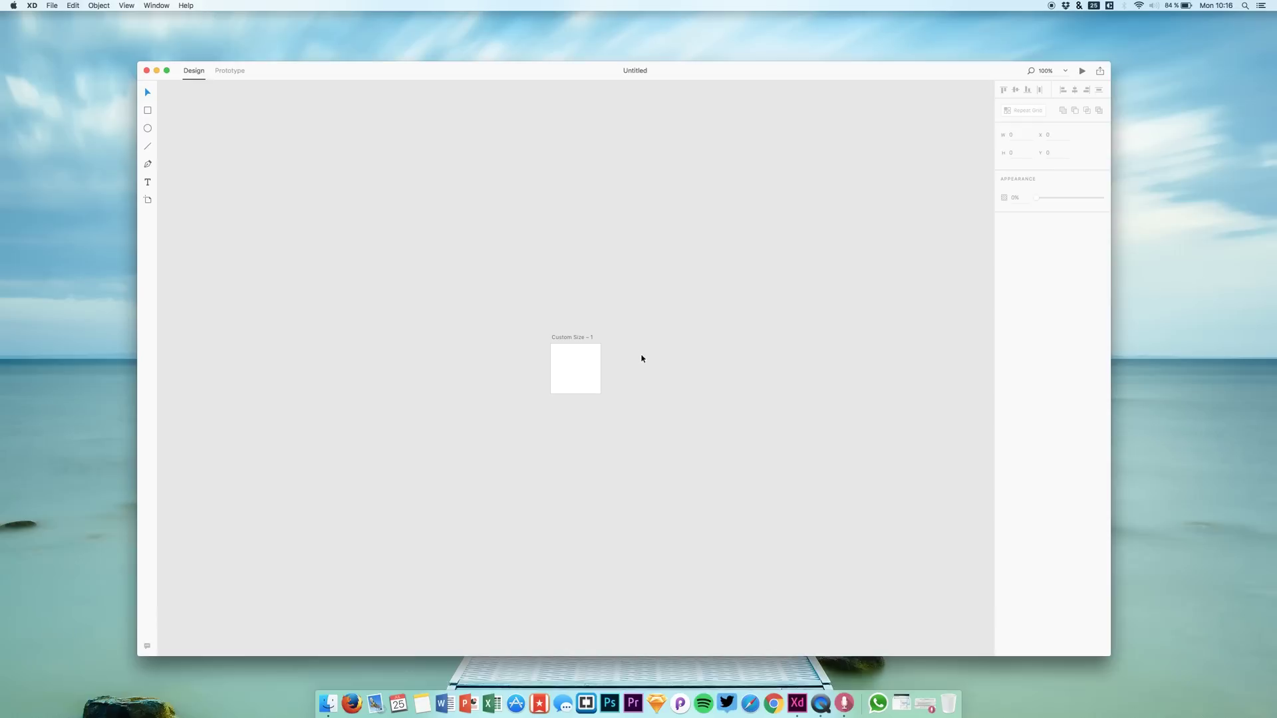
- Add 100×100 artboards around the canvas and drag out one tall Artboard – 1 beside them
click(149, 201)
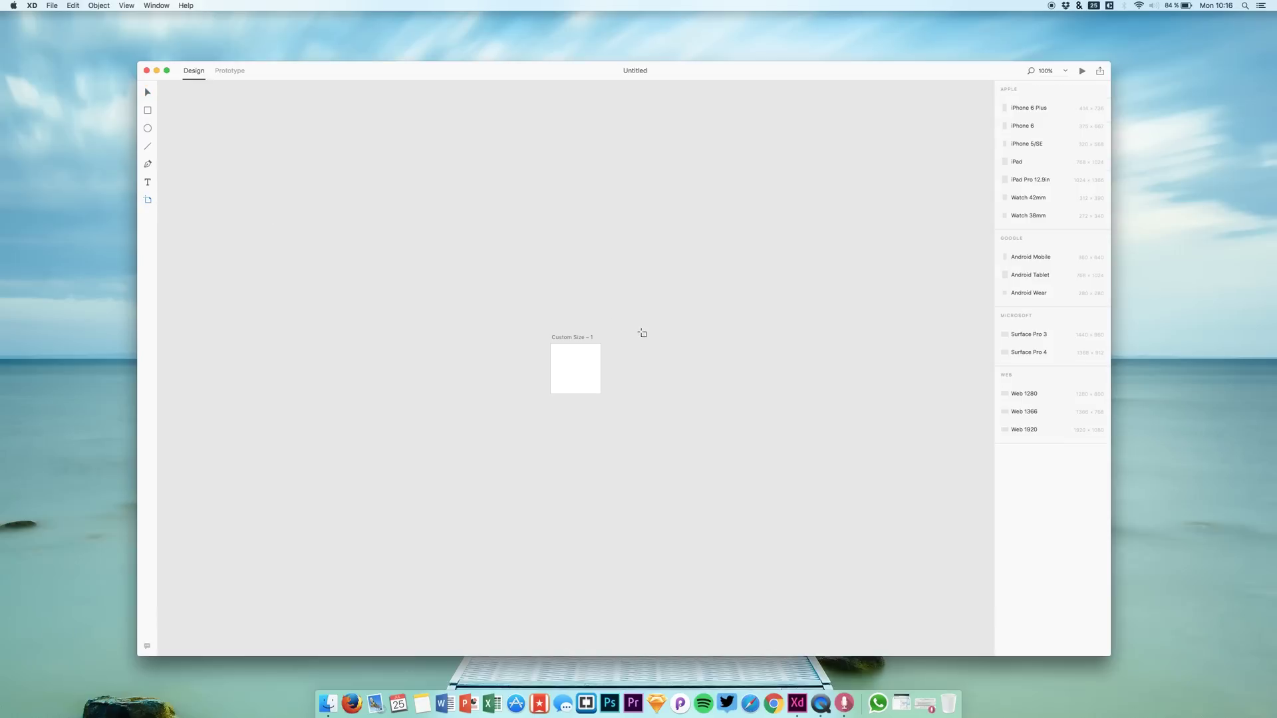
click(653, 365)
click(708, 361)
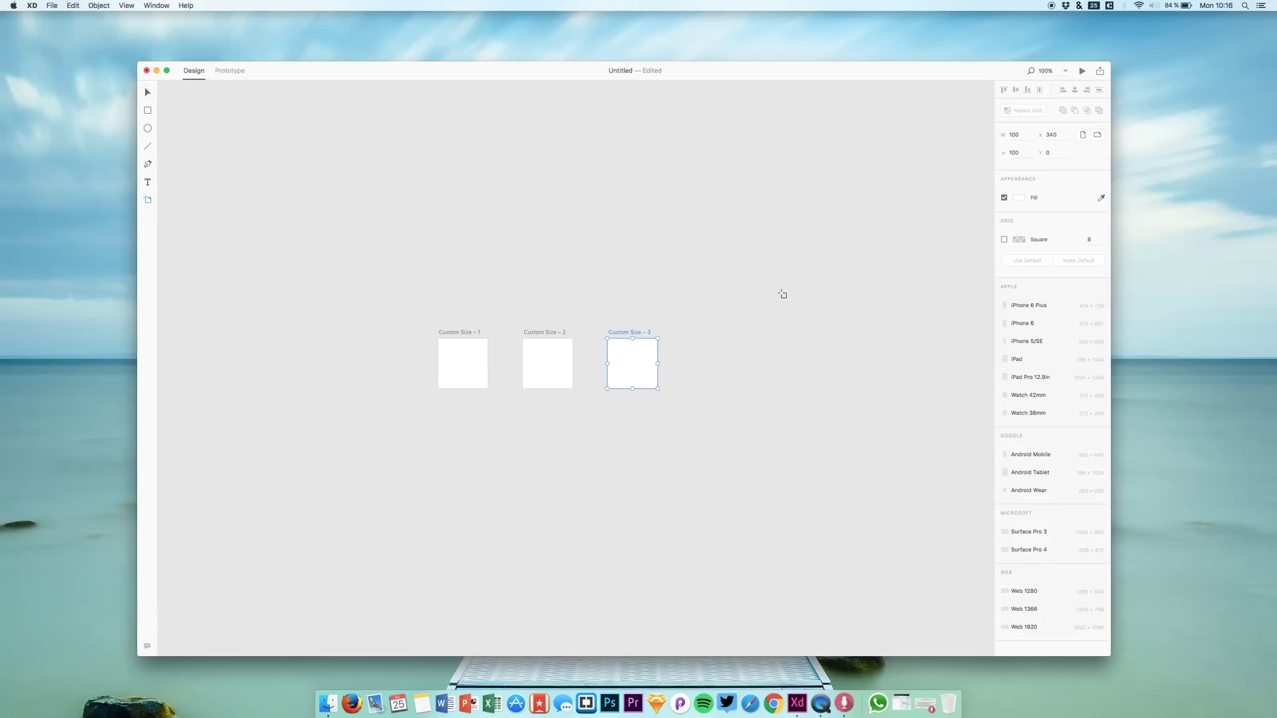
drag(615, 230, 721, 484)
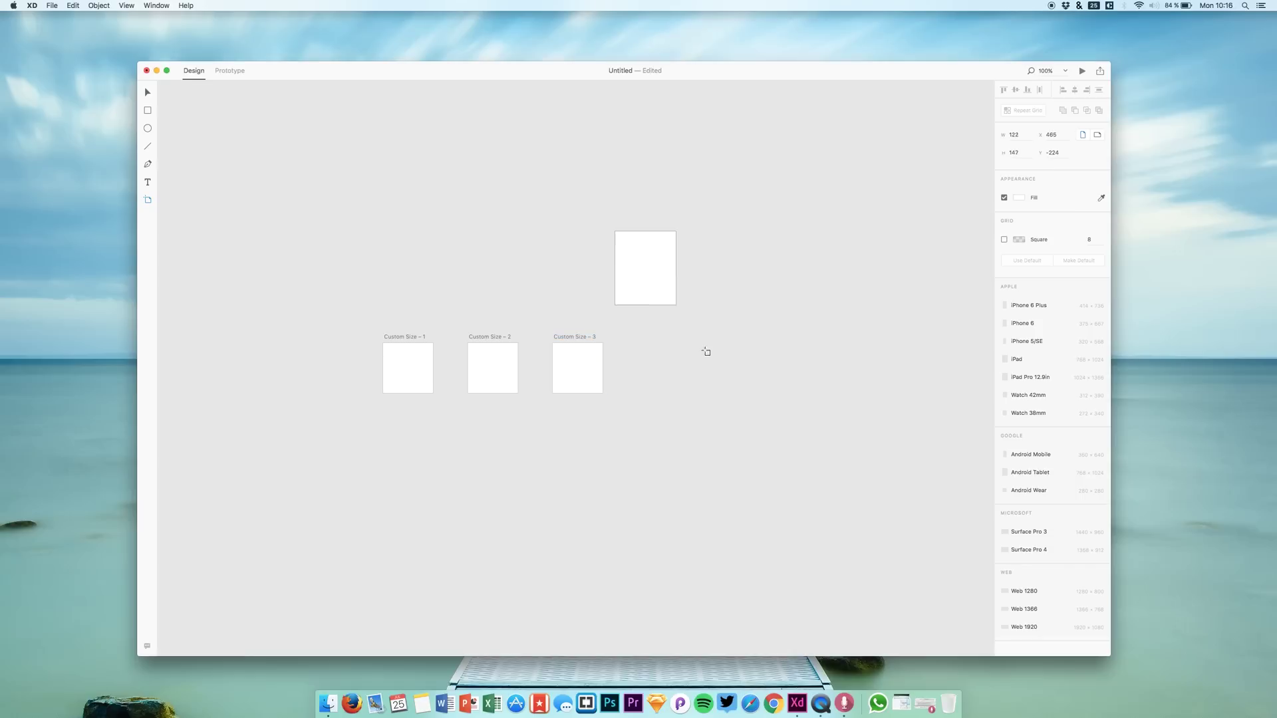
click(763, 359)
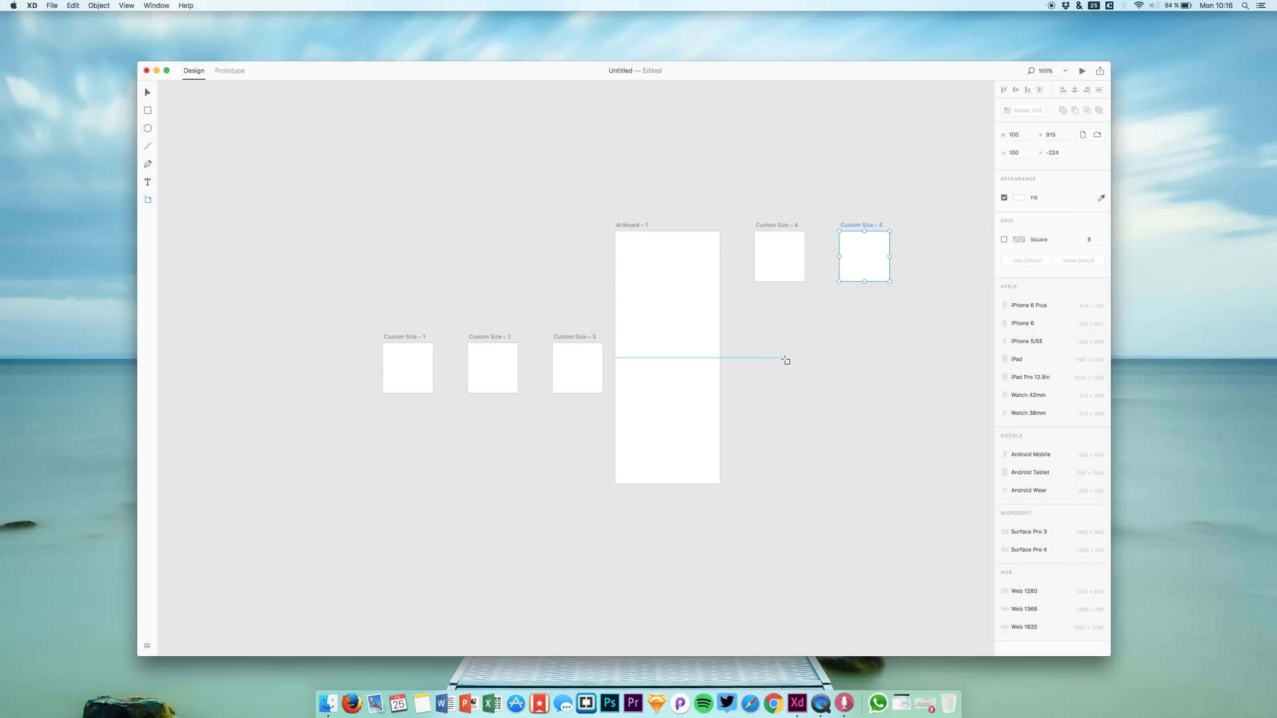
click(774, 372)
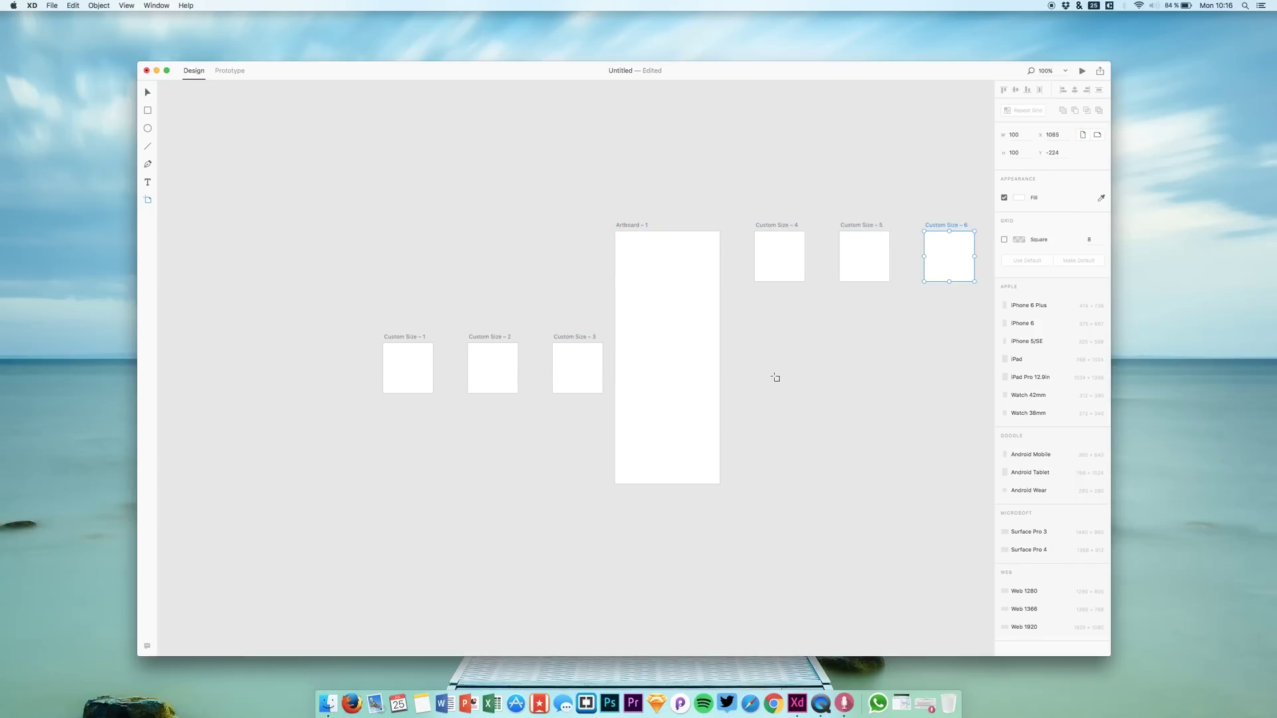
click(786, 446)
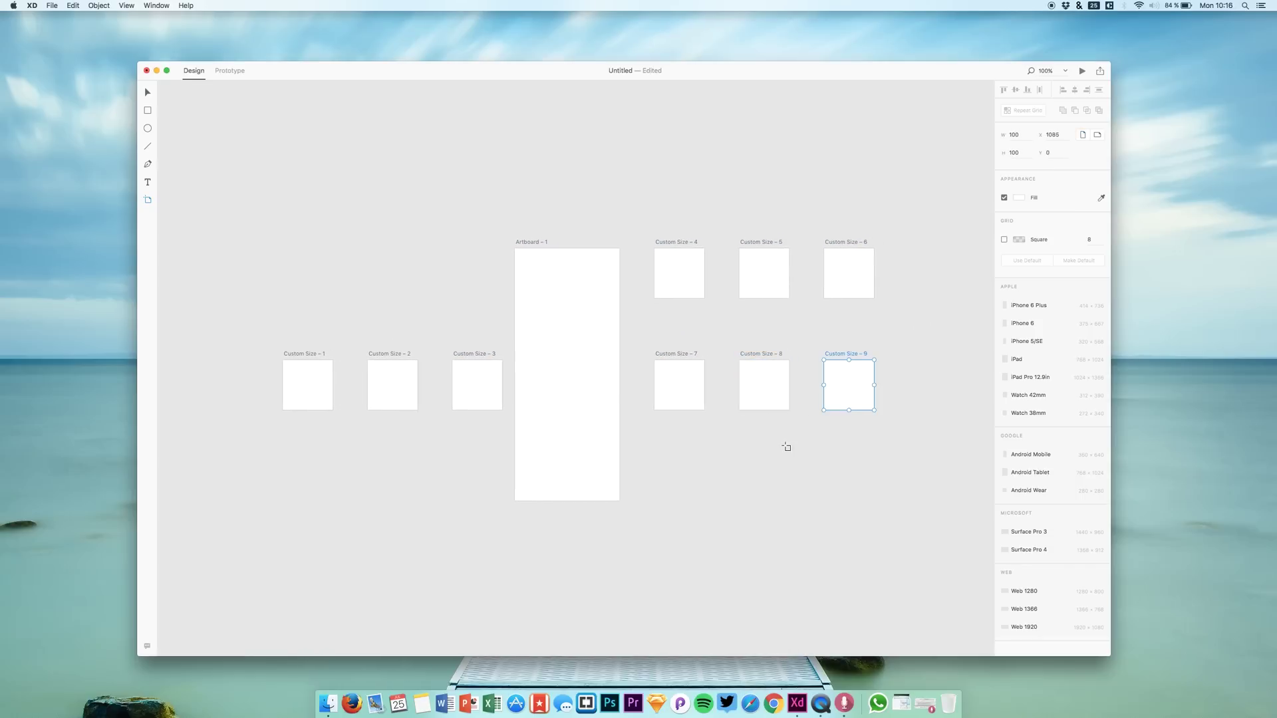